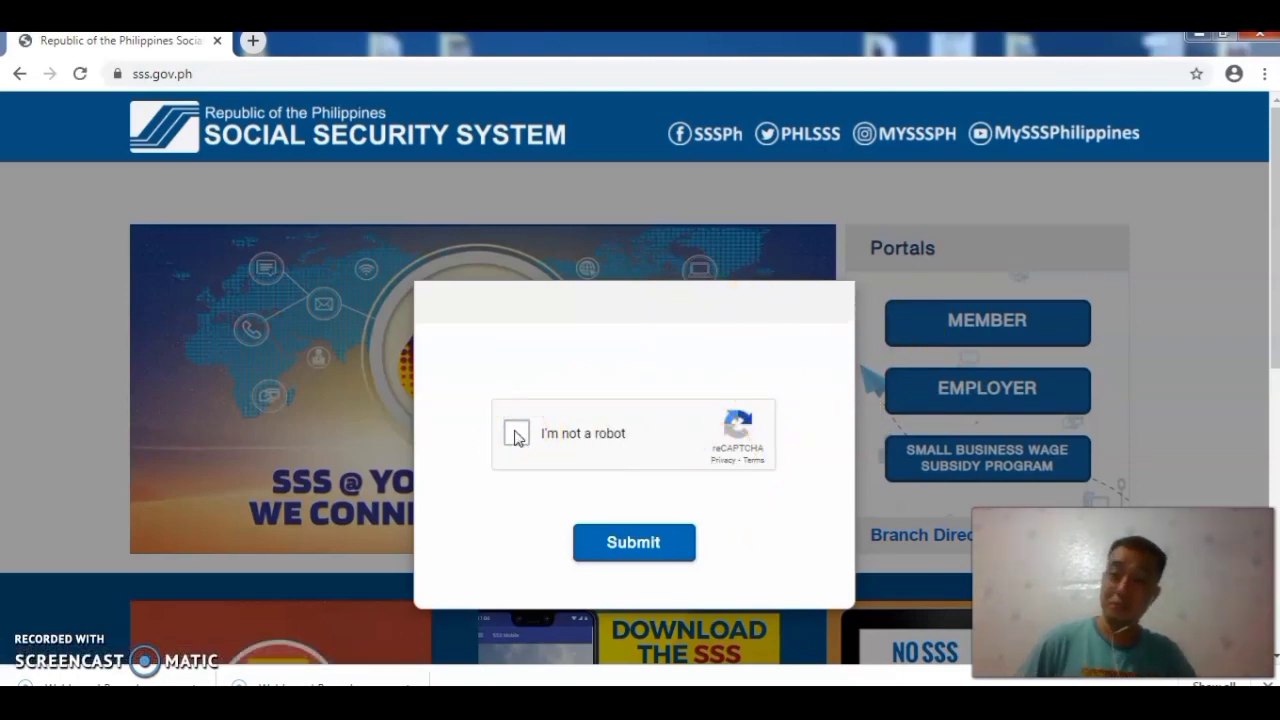
# Step: Tick 'I'm not a robot' and select every image tile showing the motorcycle
pyautogui.click(516, 434)
pyautogui.click(634, 540)
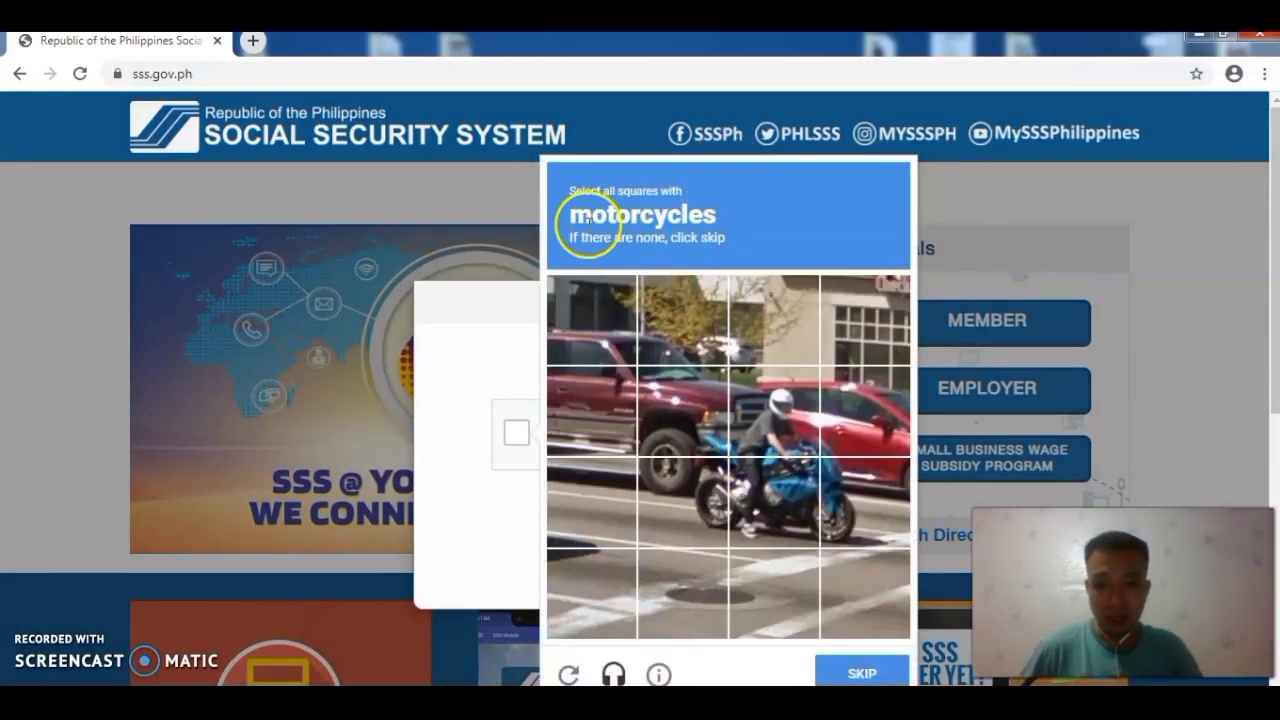
pyautogui.click(697, 472)
pyautogui.click(766, 482)
pyautogui.click(778, 420)
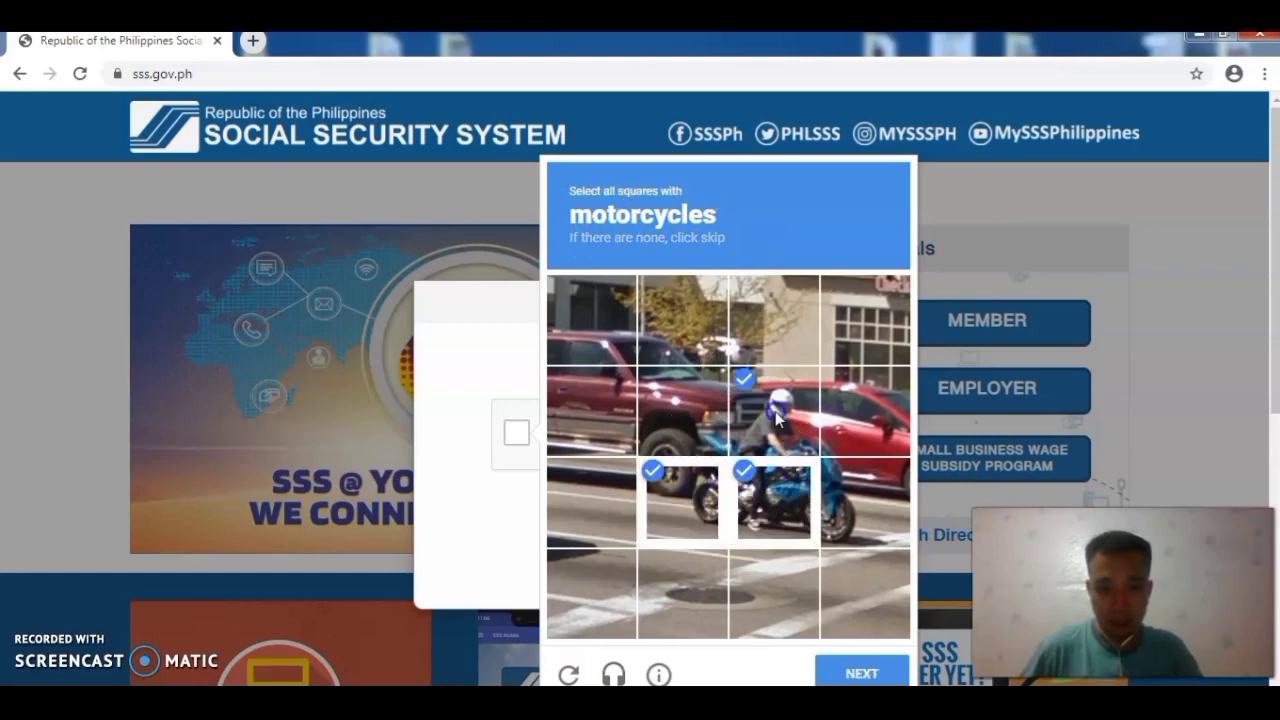
pyautogui.click(704, 412)
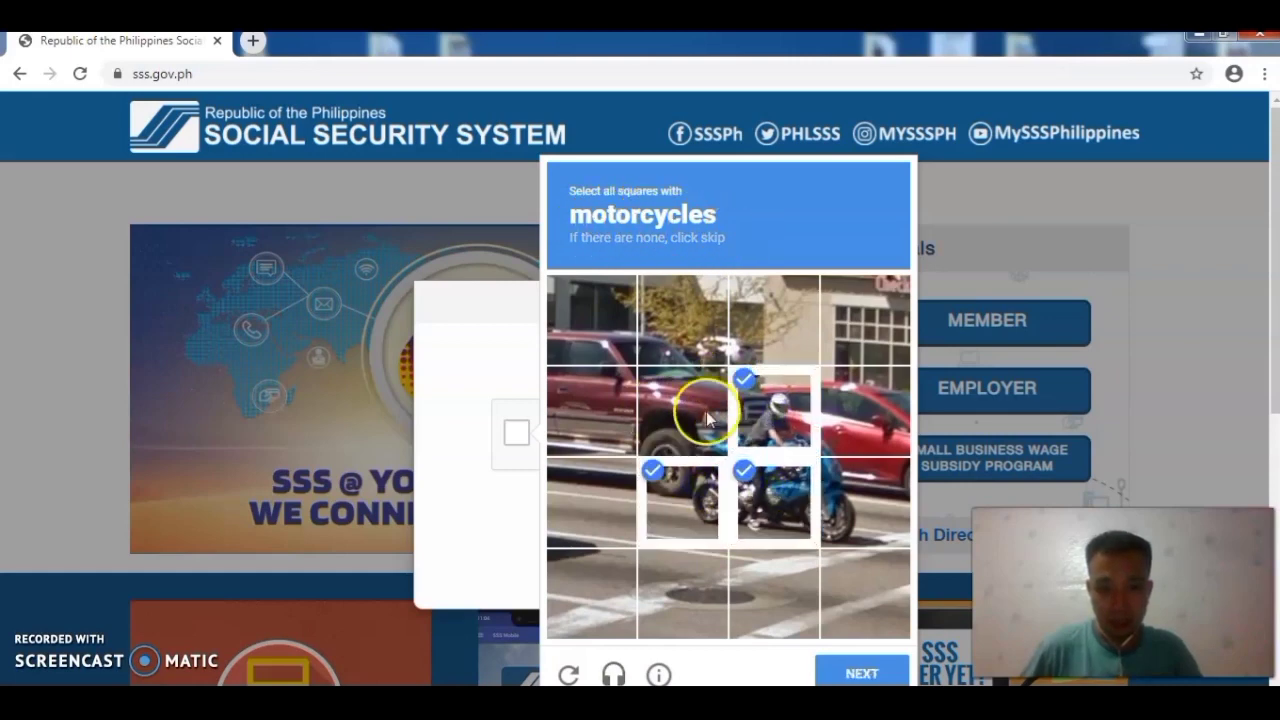
pyautogui.click(838, 497)
pyautogui.click(841, 445)
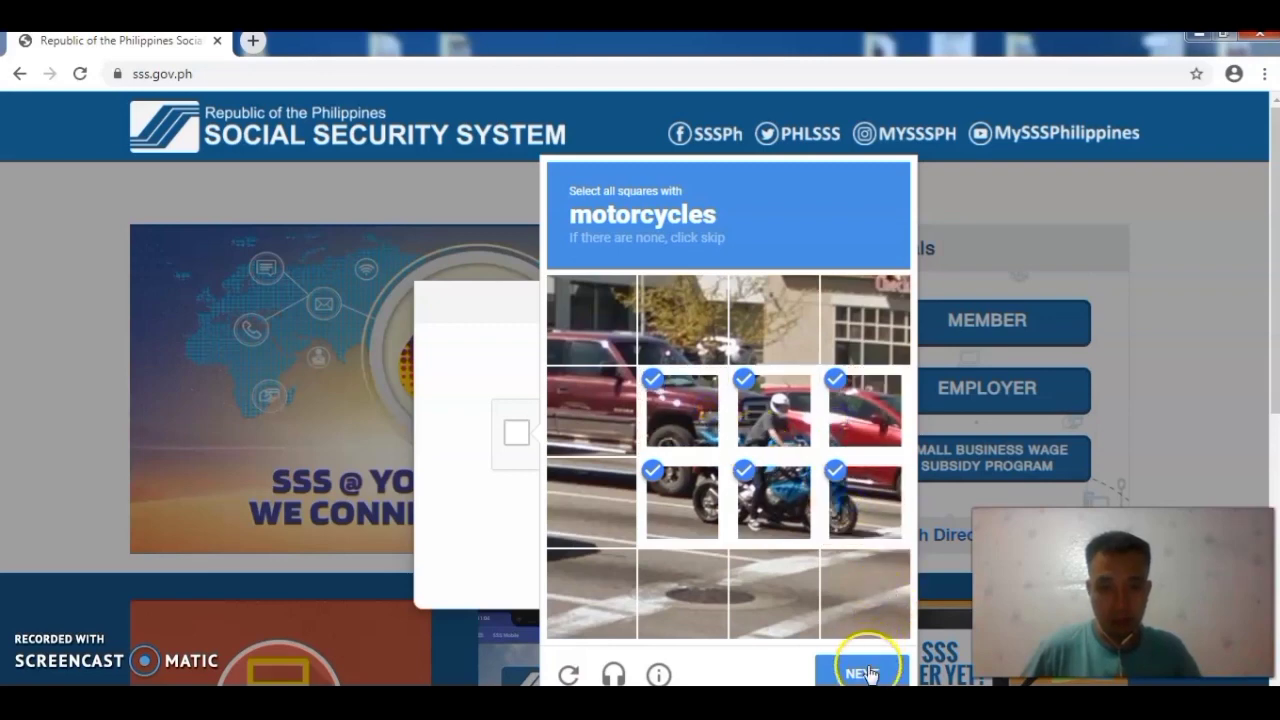
pyautogui.click(862, 673)
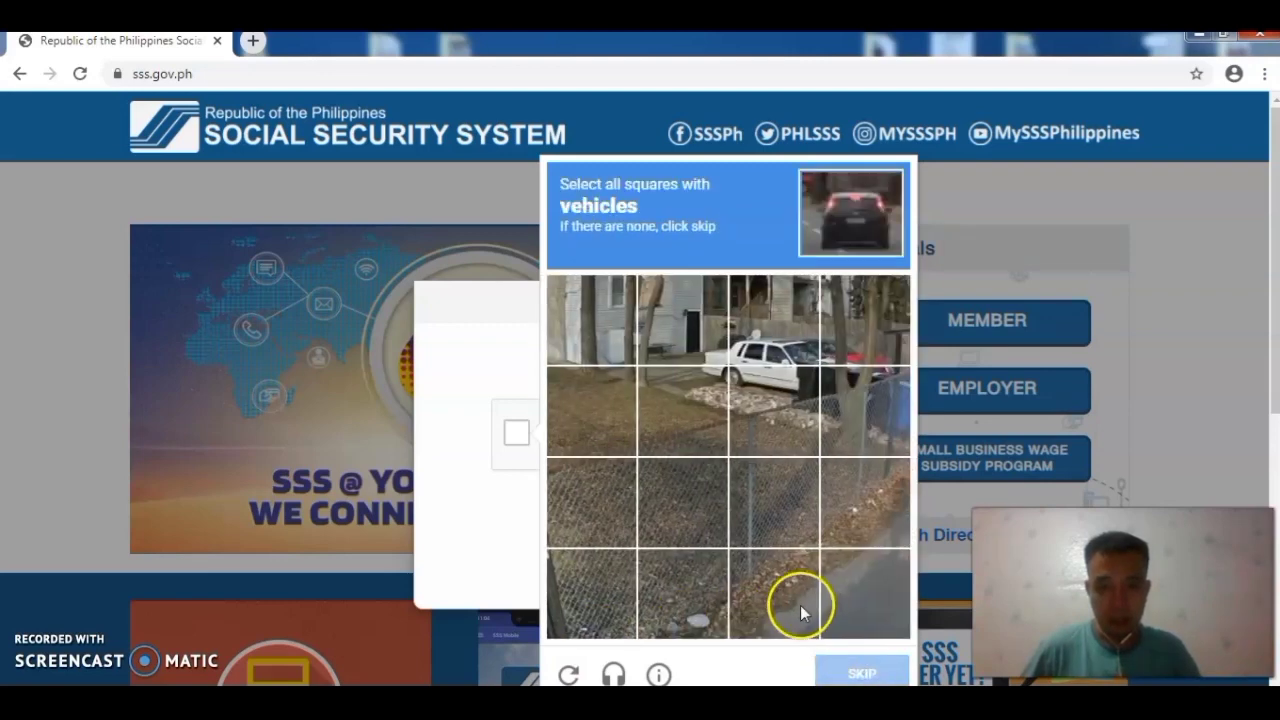
# Step: Select the six tiles containing the parked car, verify, and submit the robot check
pyautogui.click(720, 340)
pyautogui.click(777, 337)
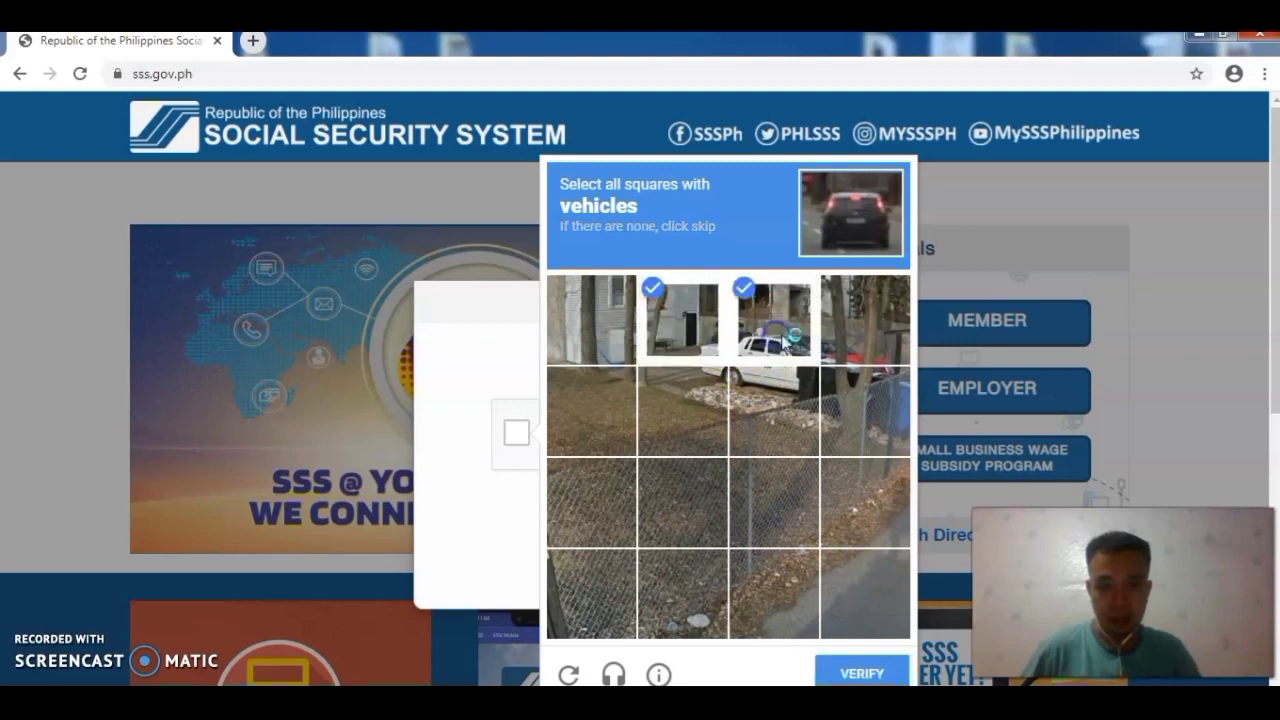
pyautogui.click(852, 343)
pyautogui.click(850, 412)
pyautogui.click(776, 408)
pyautogui.click(698, 412)
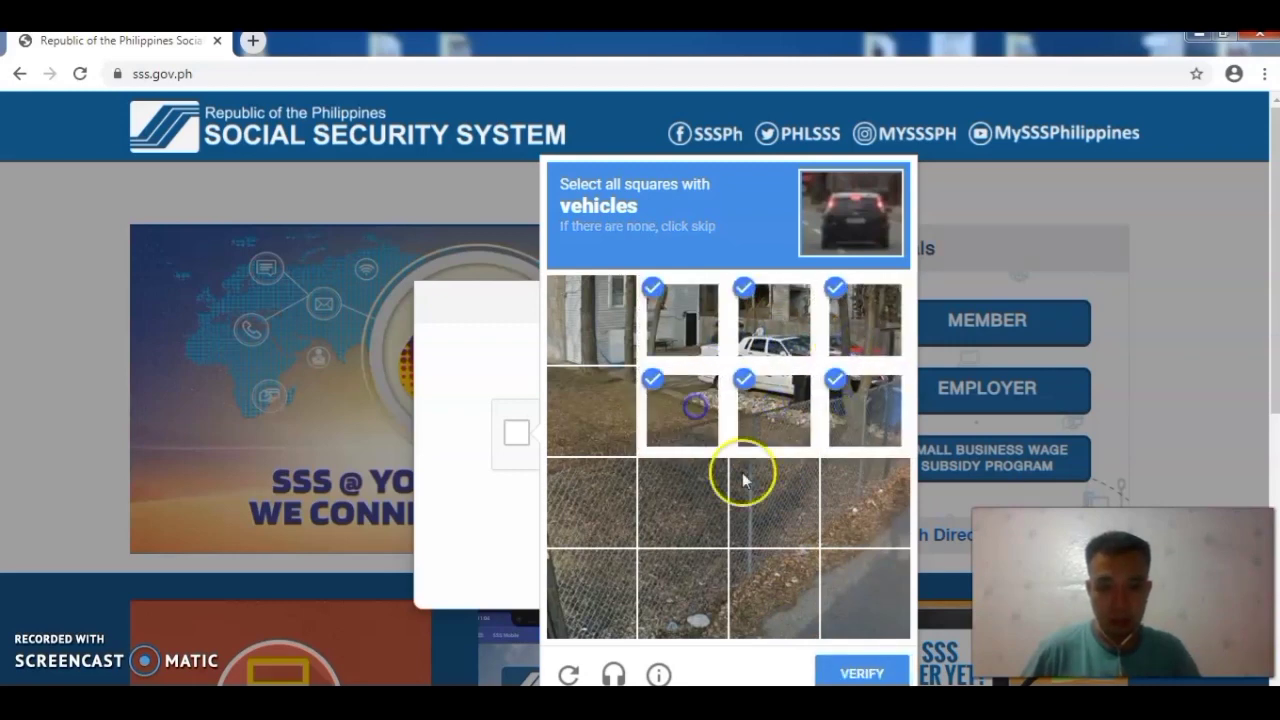
pyautogui.click(868, 674)
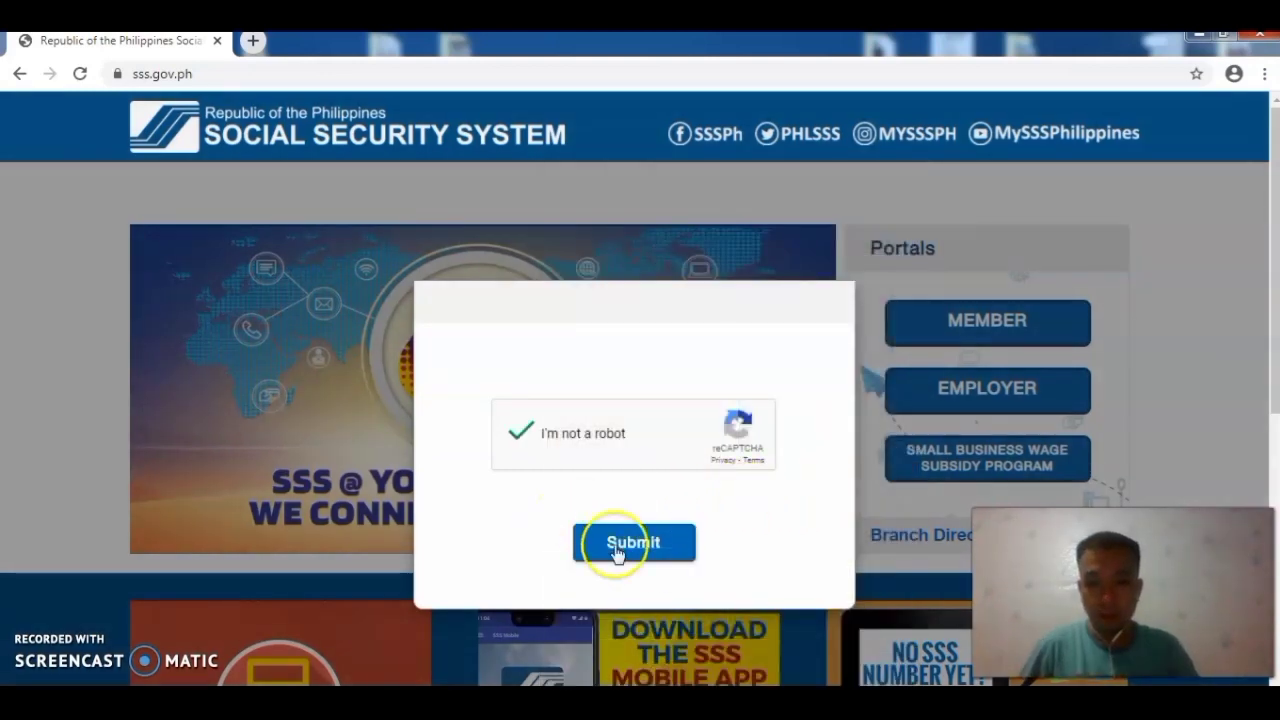
pyautogui.click(652, 546)
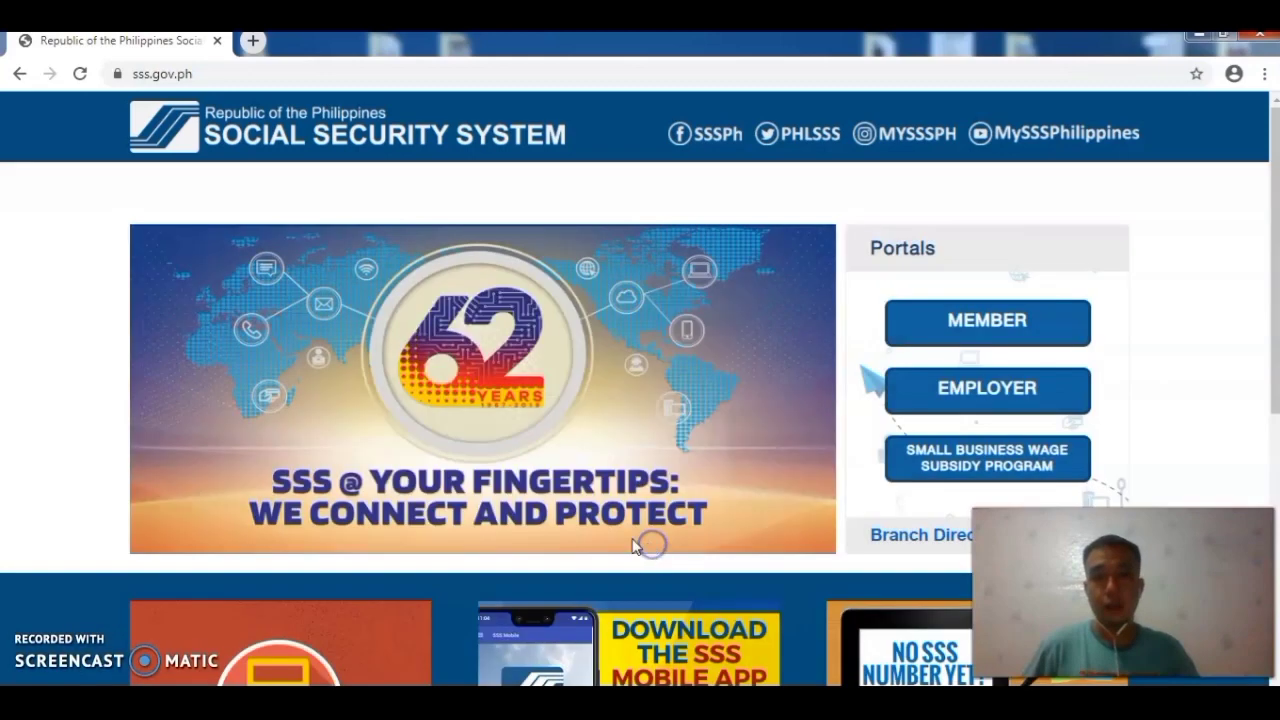
# Step: Go to the MEMBER portal login page, then follow 'Not yet registered in My.SSS?'
pyautogui.click(987, 336)
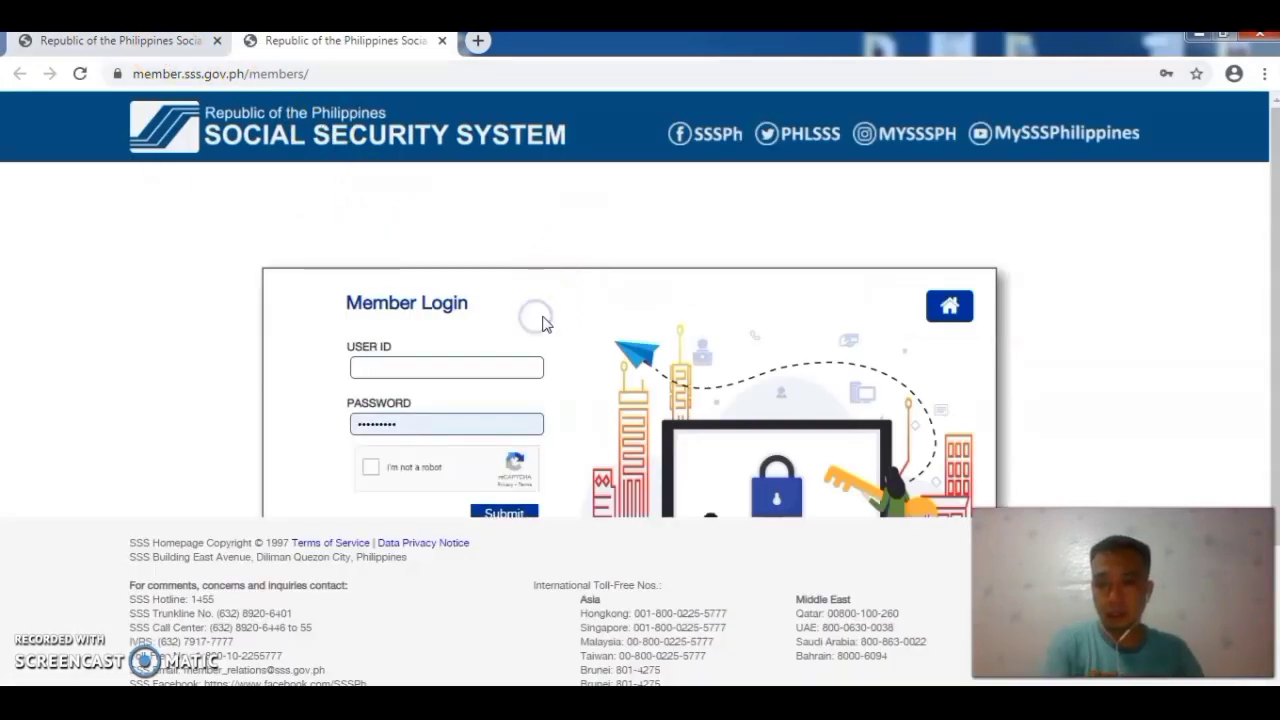
pyautogui.scroll(-1, 543, 318)
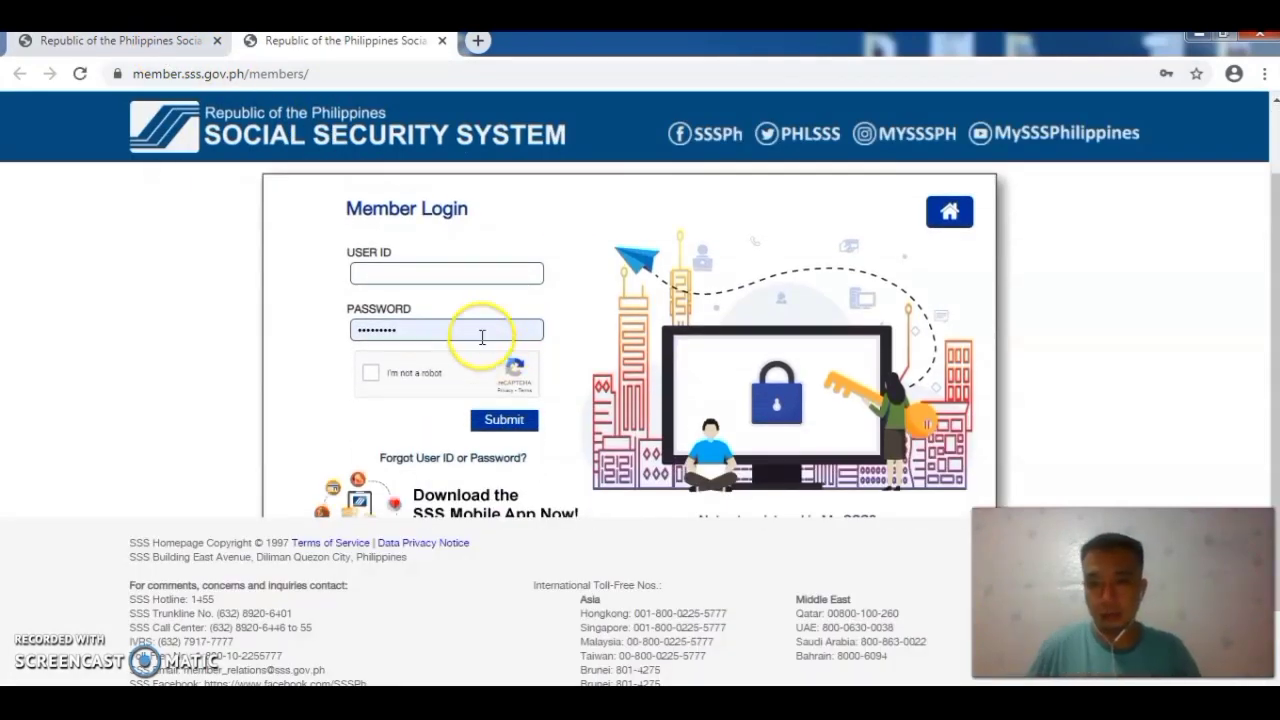
pyautogui.scroll(-1, 575, 345)
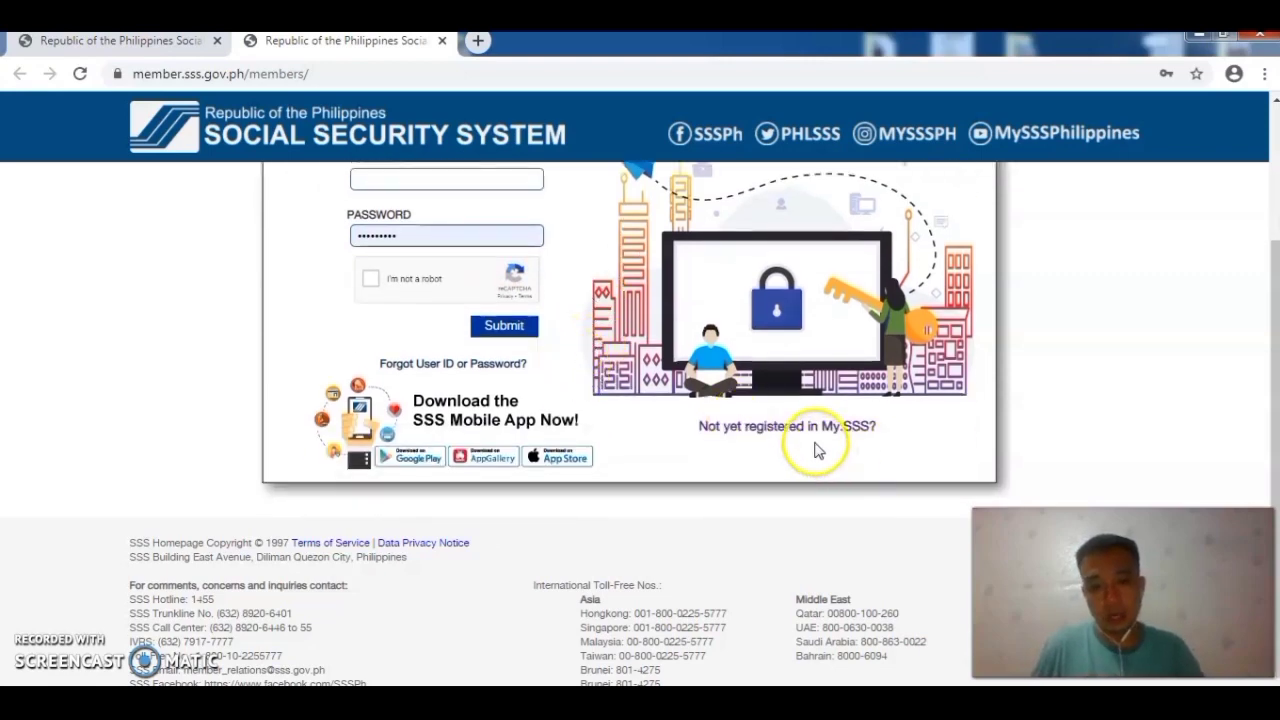
pyautogui.scroll(1, 820, 450)
pyautogui.scroll(-1, 822, 450)
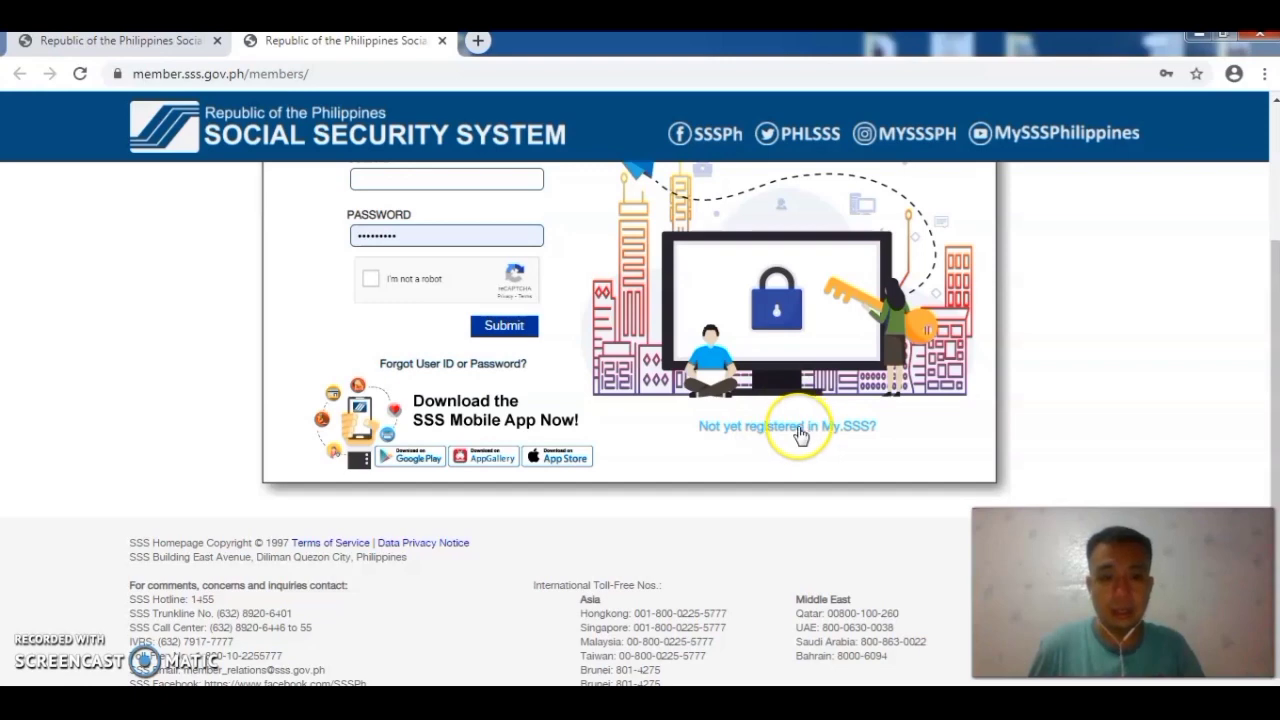
pyautogui.click(803, 432)
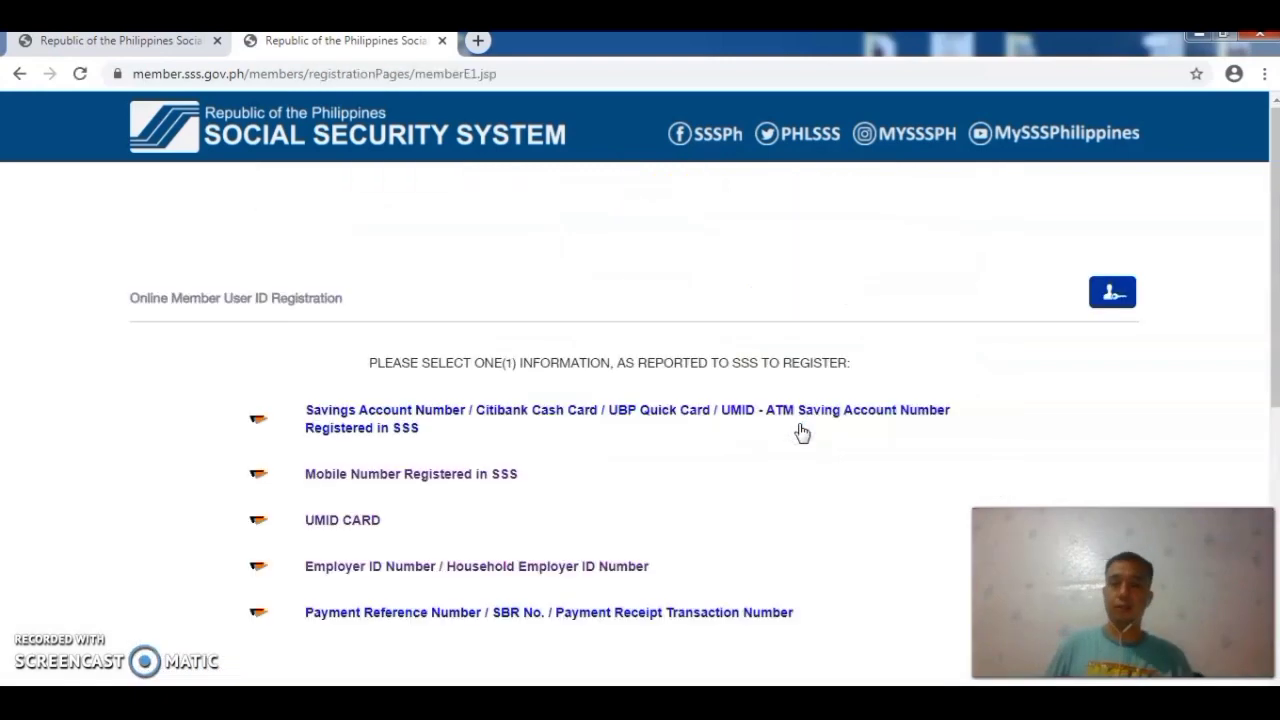
# Step: Choose 'Employer ID Number / Household Employer ID Number' as the registration option and review the form
pyautogui.scroll(-1, 386, 405)
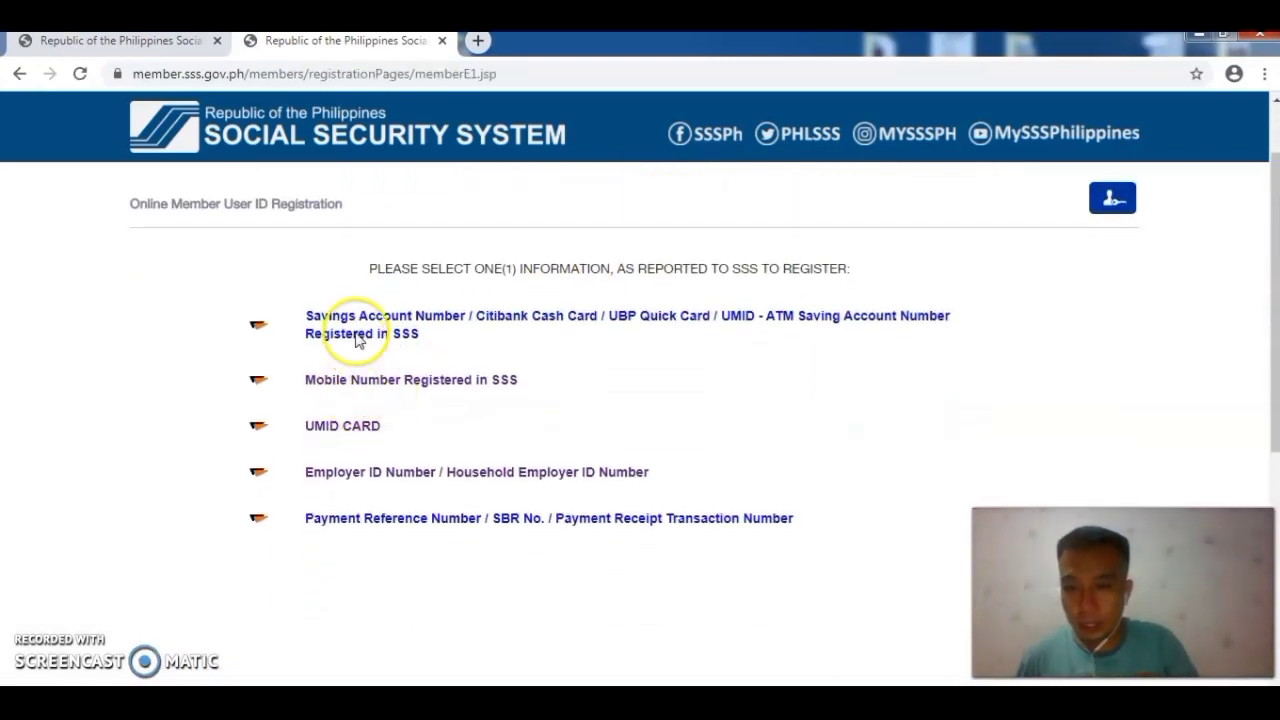
pyautogui.scroll(1, 358, 332)
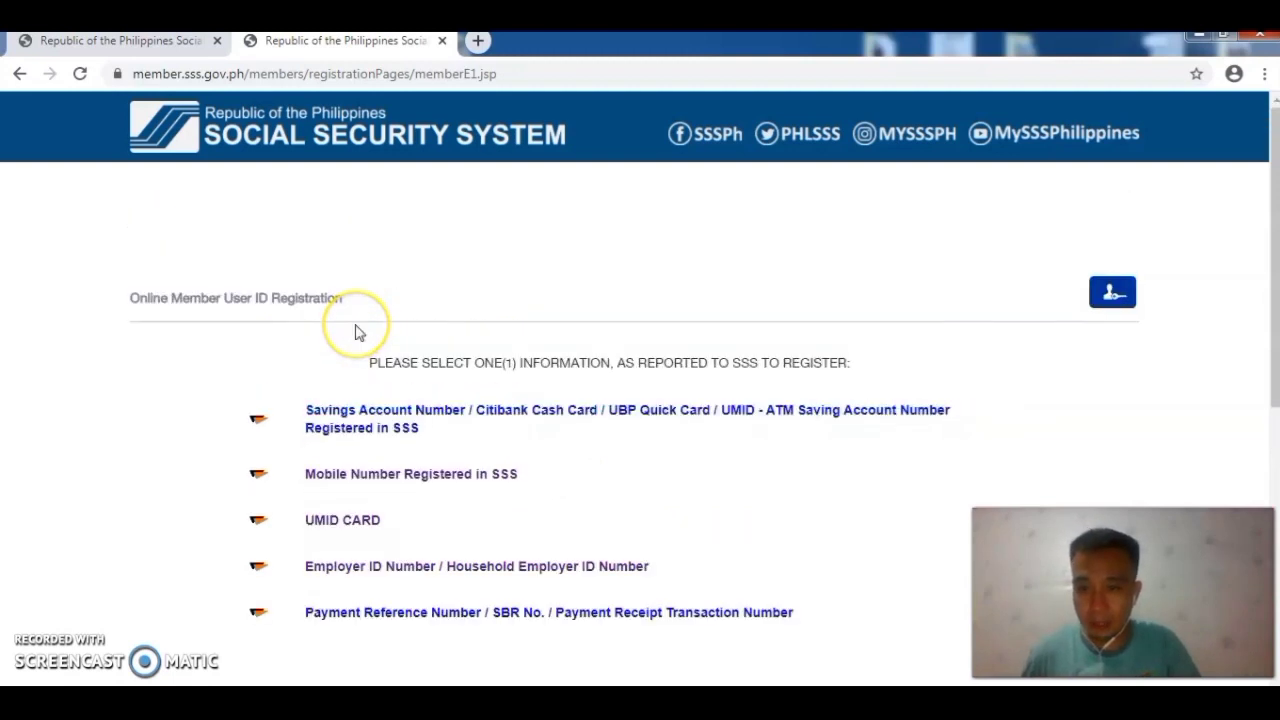
pyautogui.scroll(-1, 358, 332)
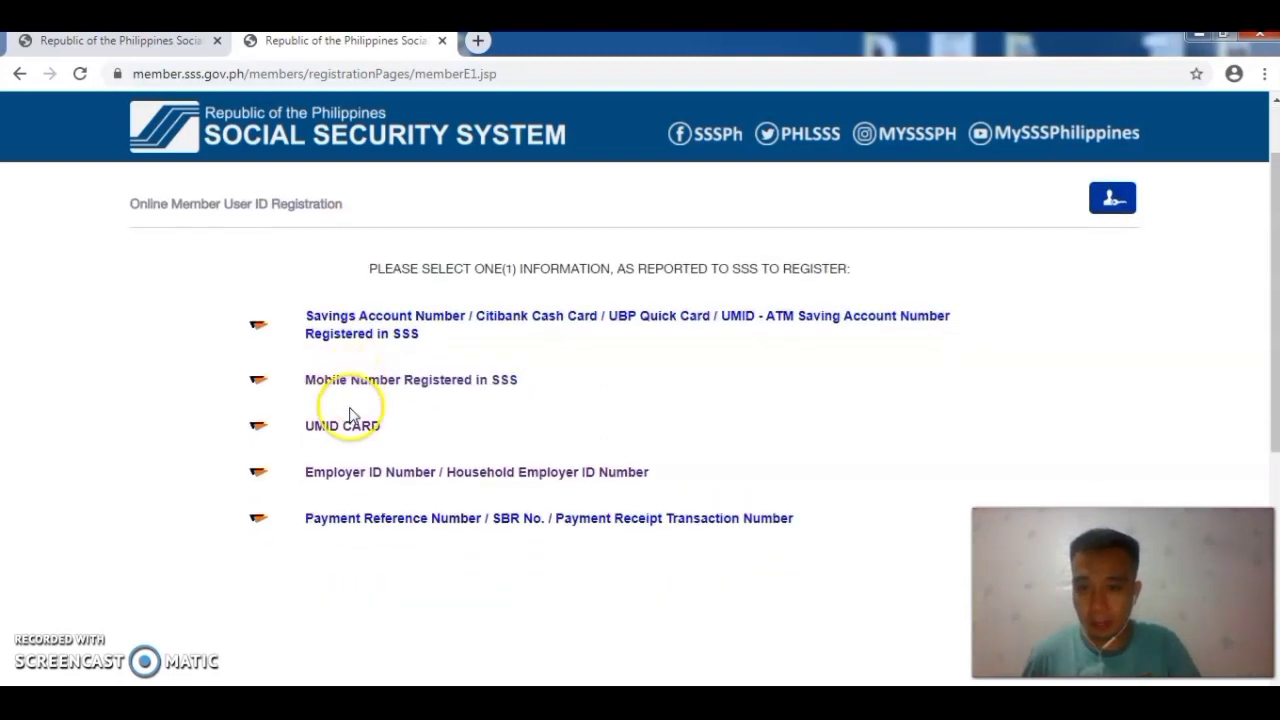
pyautogui.click(372, 480)
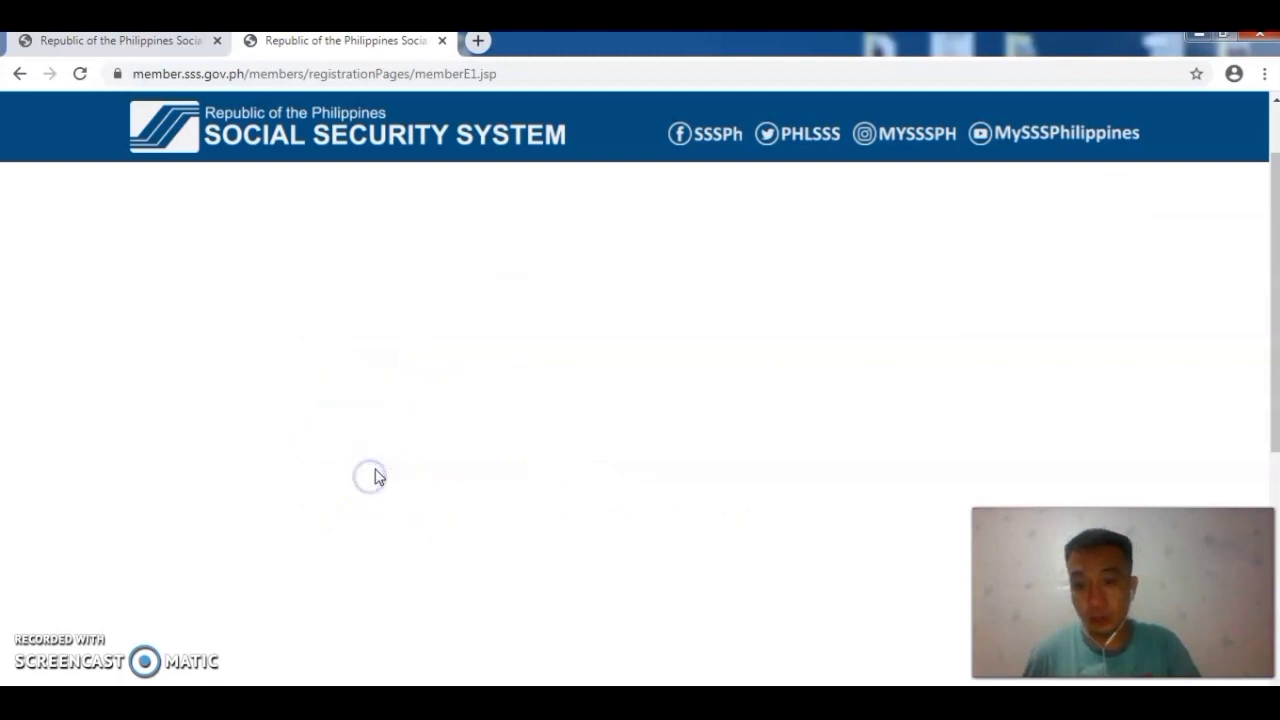
pyautogui.click(409, 531)
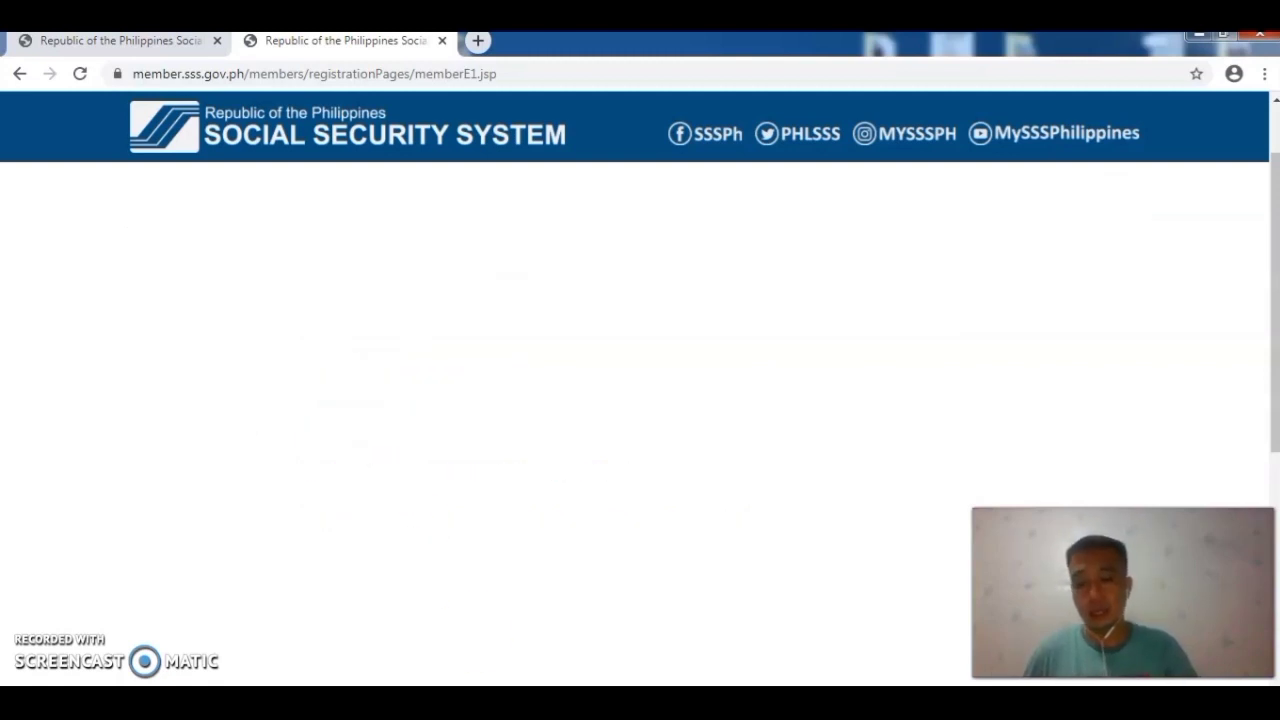
pyautogui.scroll(-1, 549, 266)
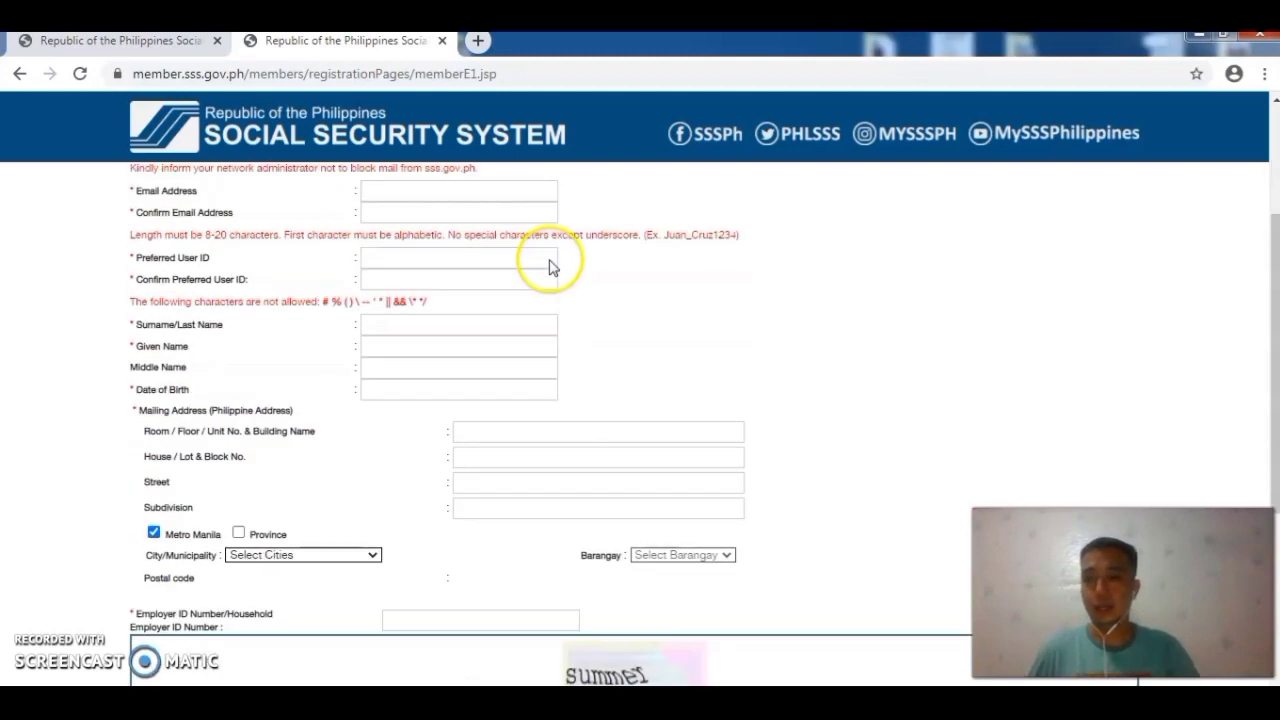
pyautogui.scroll(2, 549, 266)
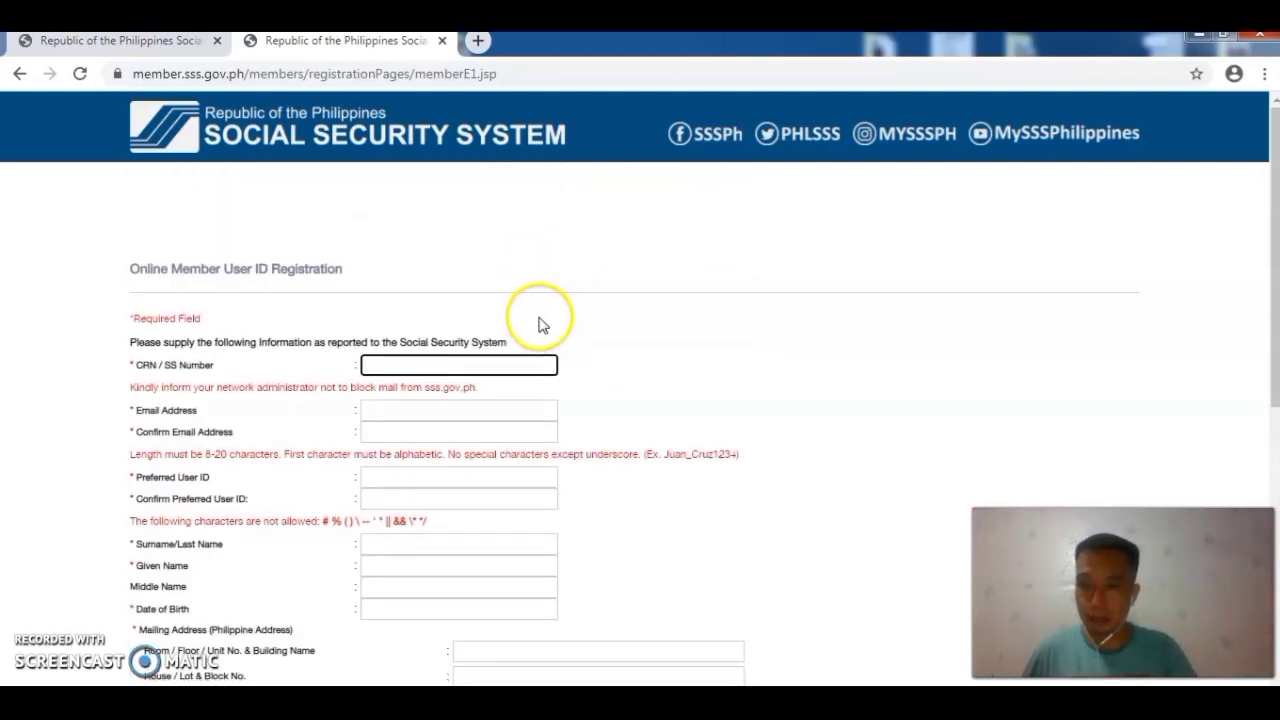
pyautogui.scroll(-2, 538, 325)
pyautogui.scroll(1, 529, 314)
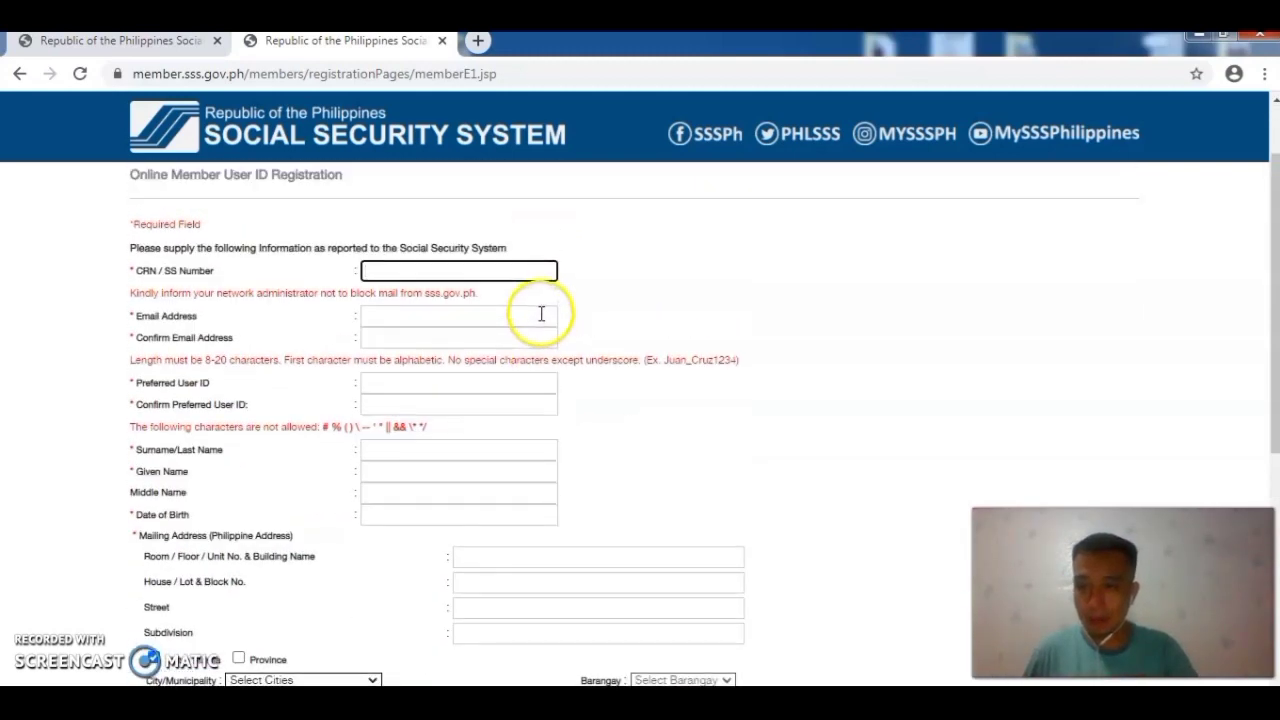
pyautogui.scroll(-5, 541, 316)
pyautogui.scroll(6, 540, 315)
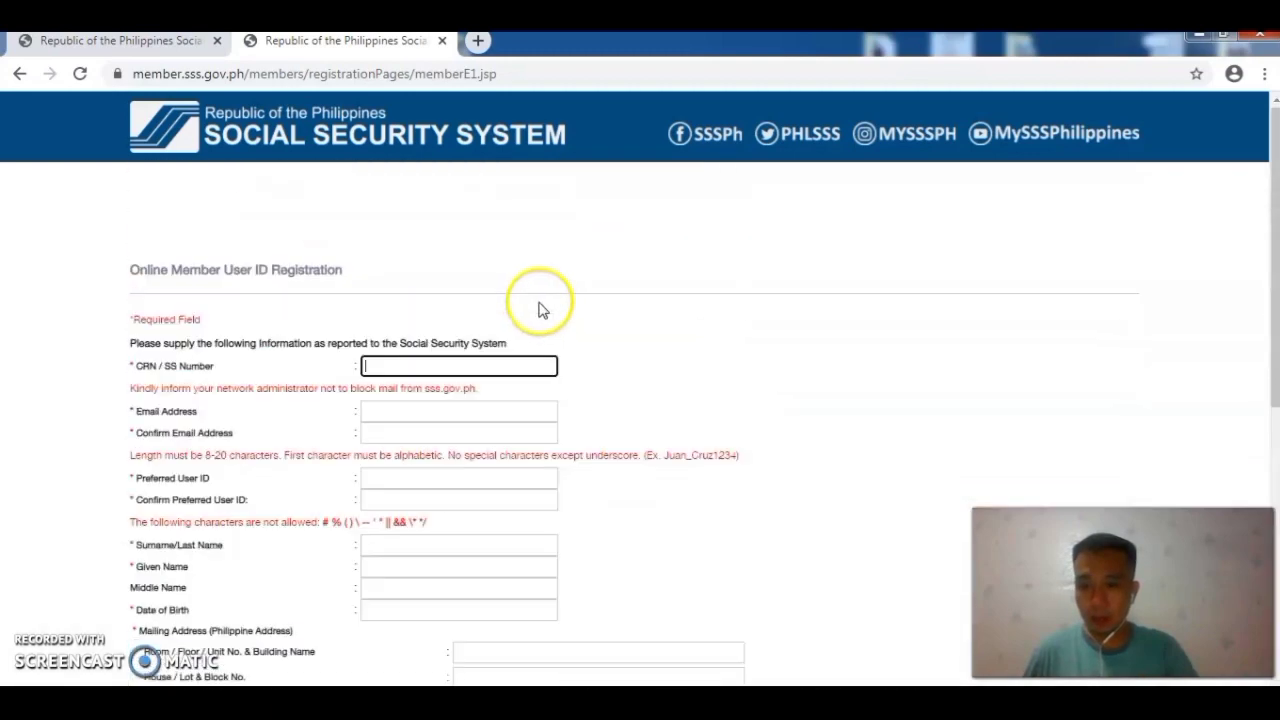
# Step: Enter the member's CRN/SS Number in its field
pyautogui.click(414, 365)
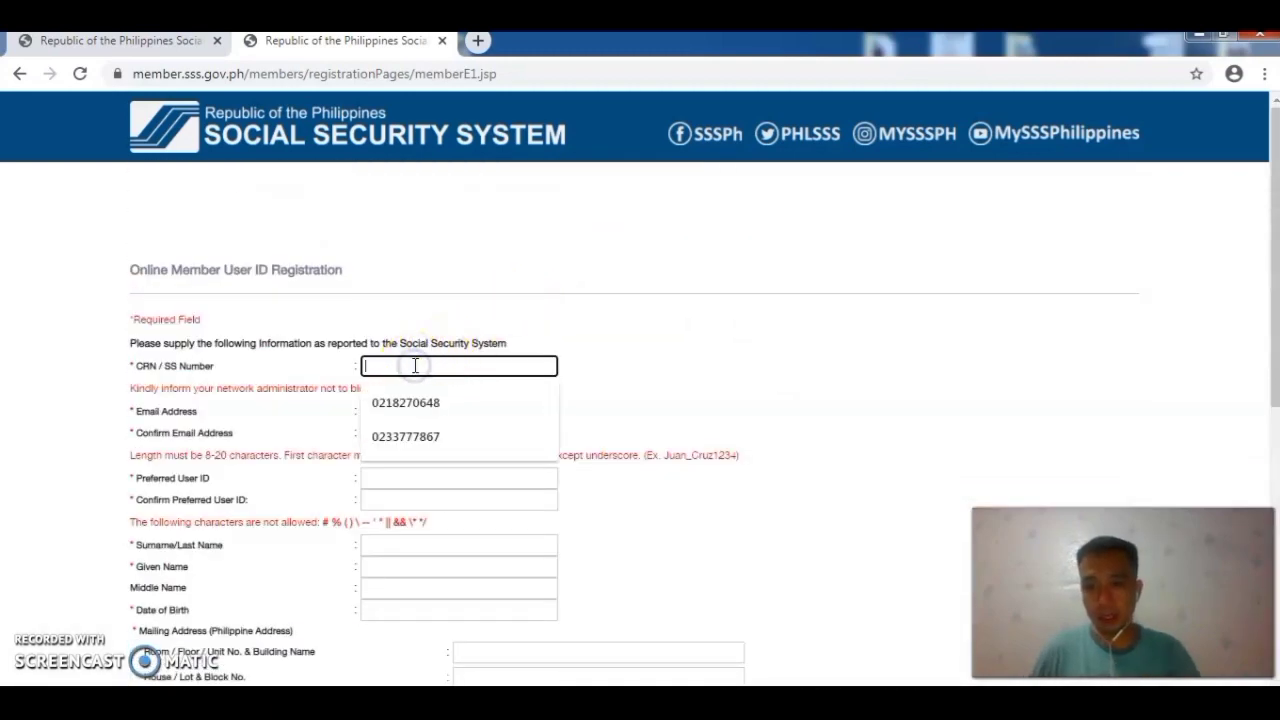
pyautogui.click(422, 374)
pyautogui.click(427, 365)
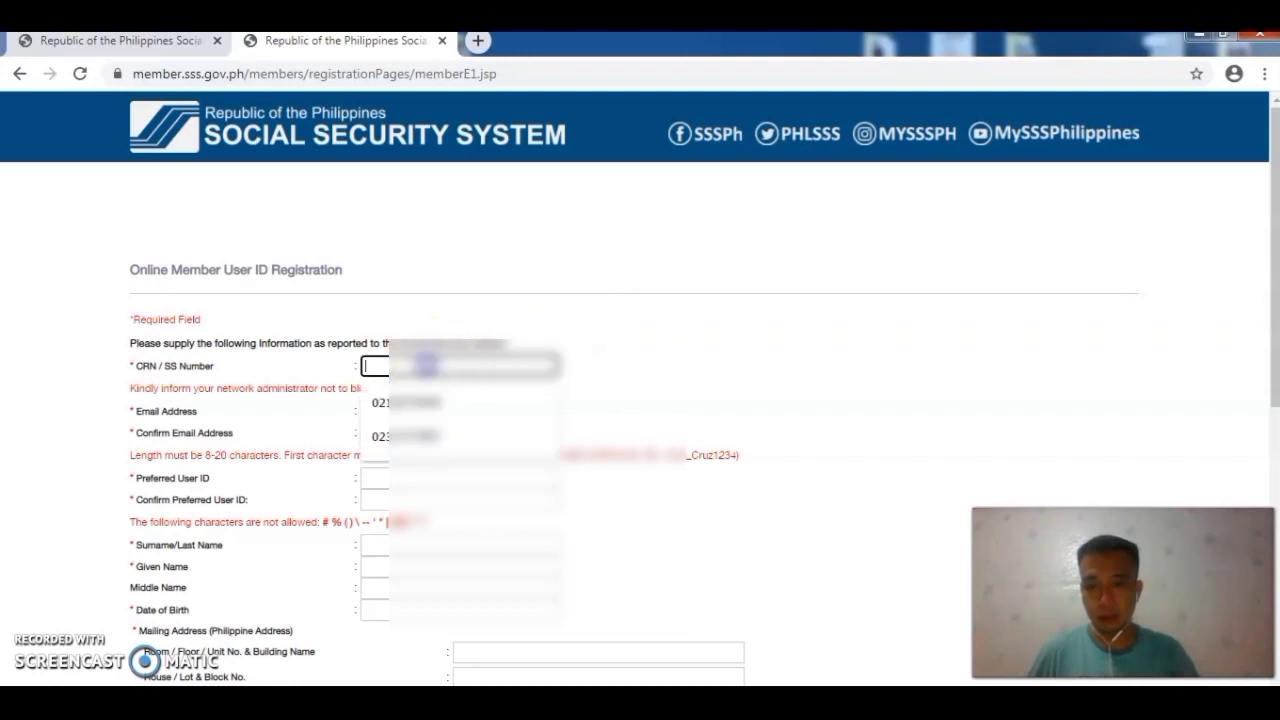
pyautogui.click(430, 347)
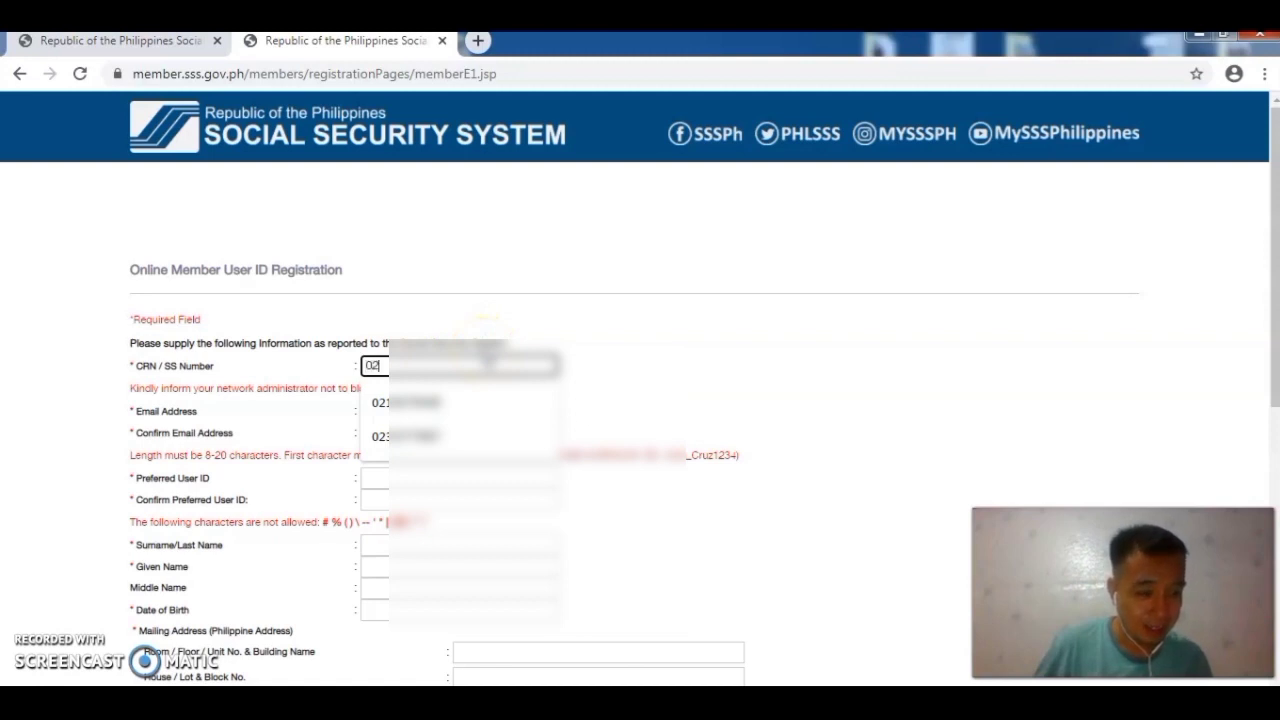
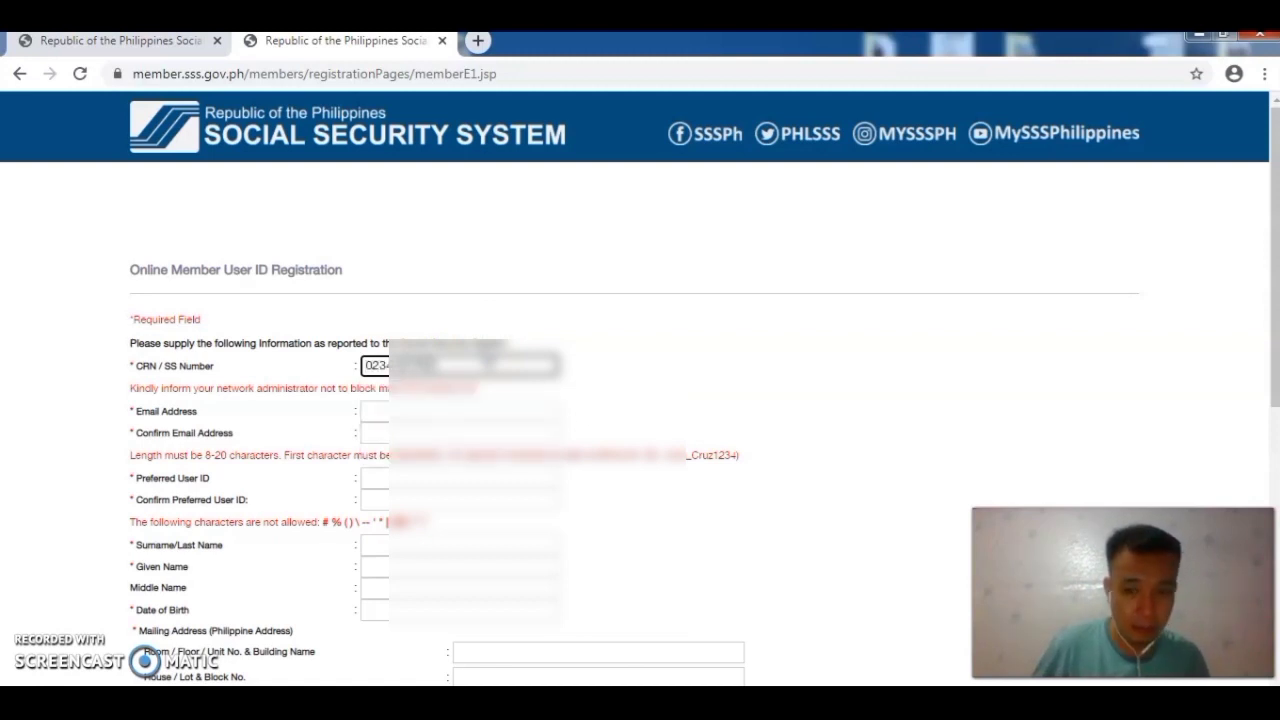
# Step: Type the member's e-mail address into the Email Address field and select it
pyautogui.click(441, 410)
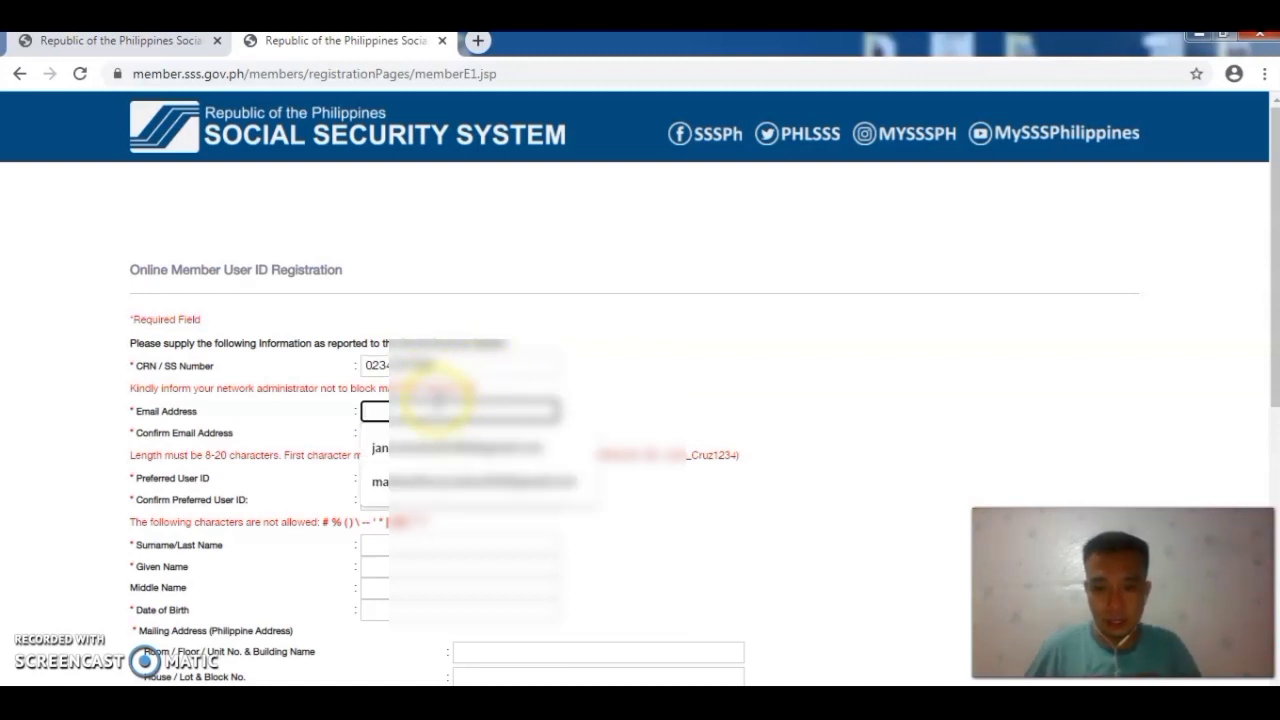
pyautogui.click(640, 380)
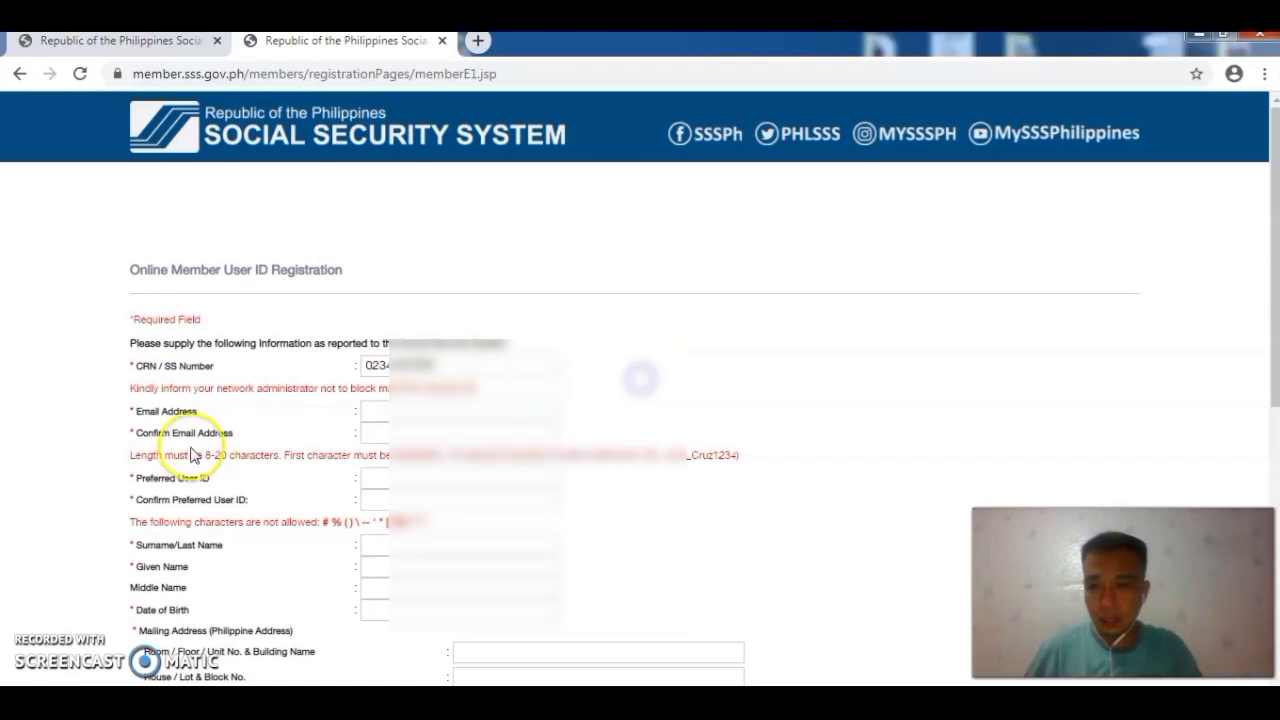
pyautogui.click(414, 404)
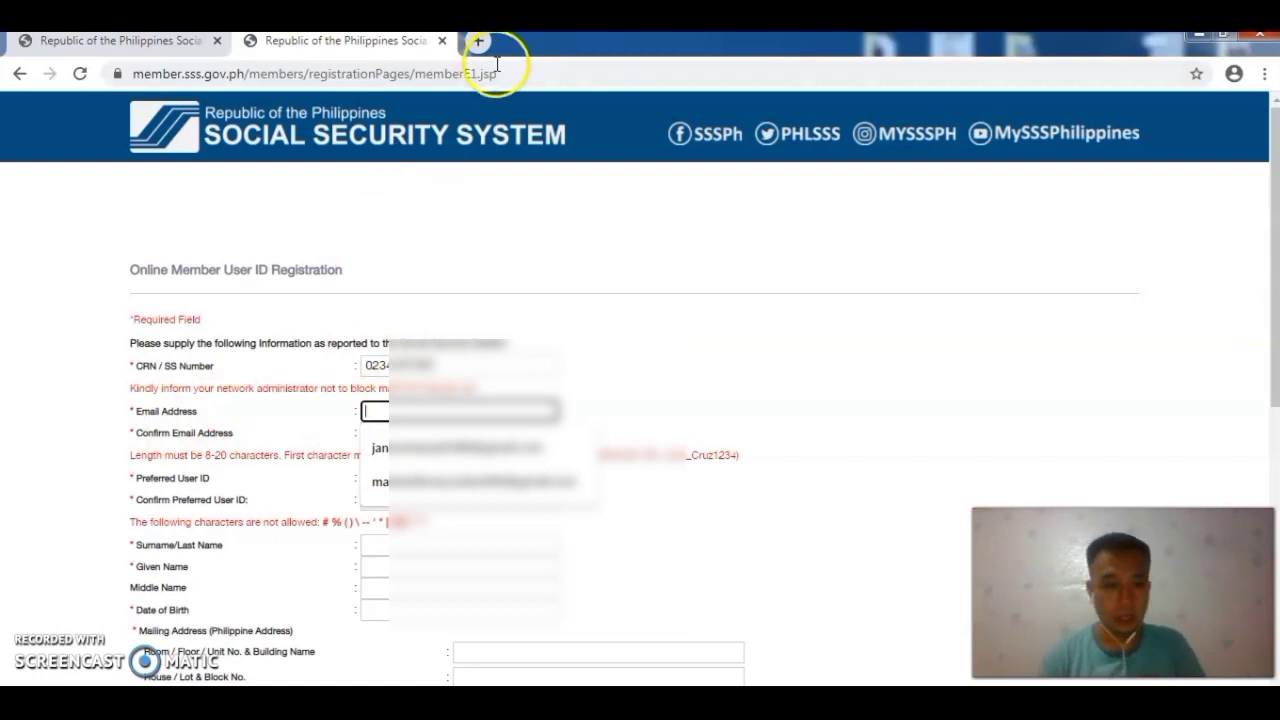
pyautogui.write('reg')
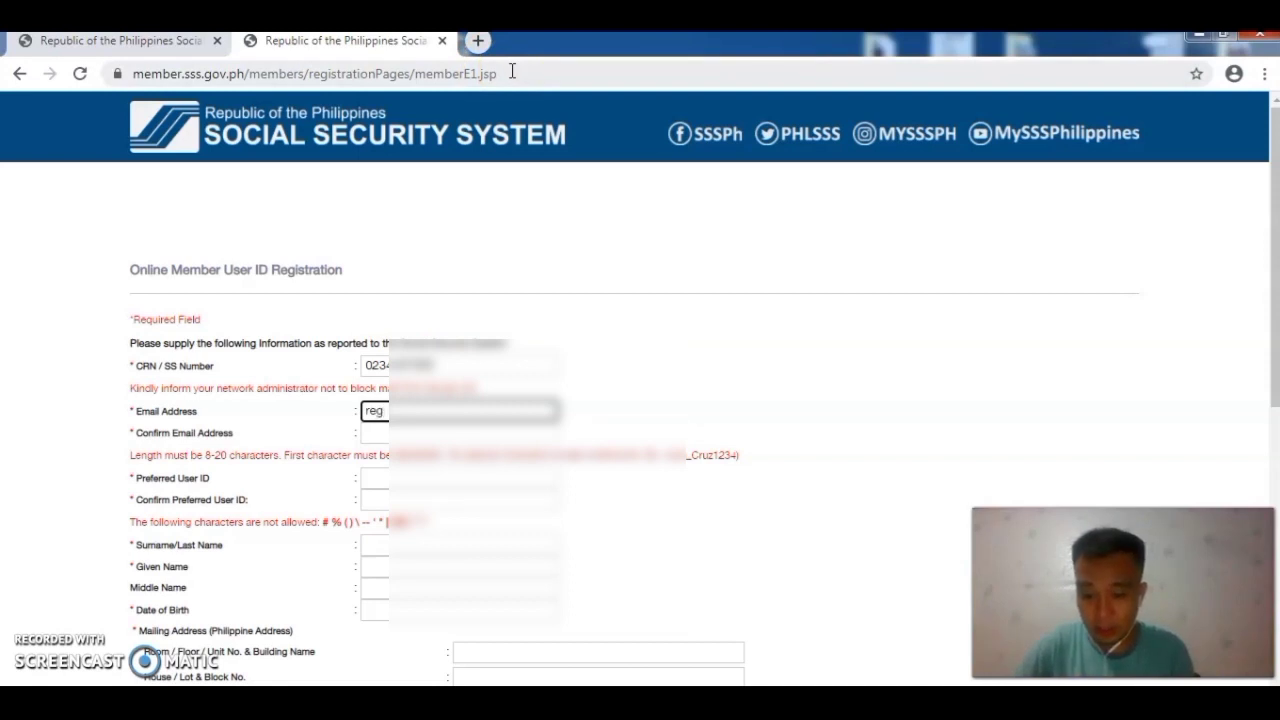
pyautogui.write('inald')
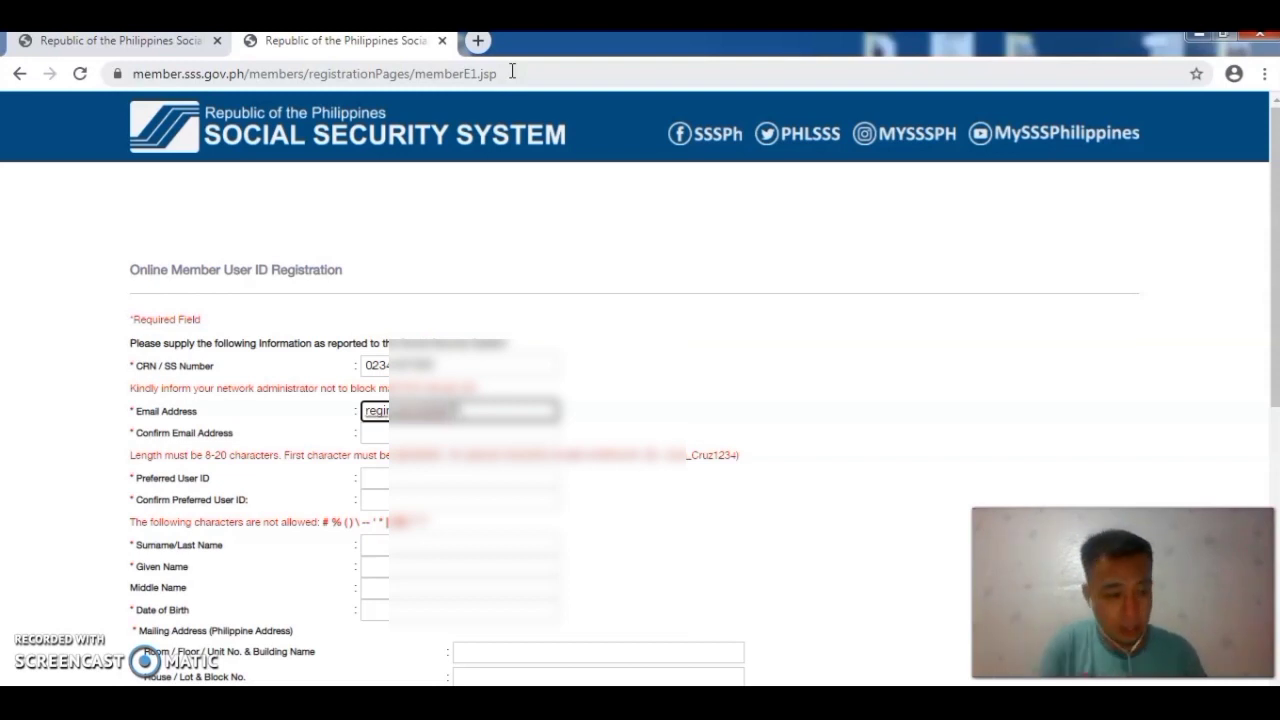
pyautogui.moveTo(492, 410); pyautogui.dragTo(366, 410)
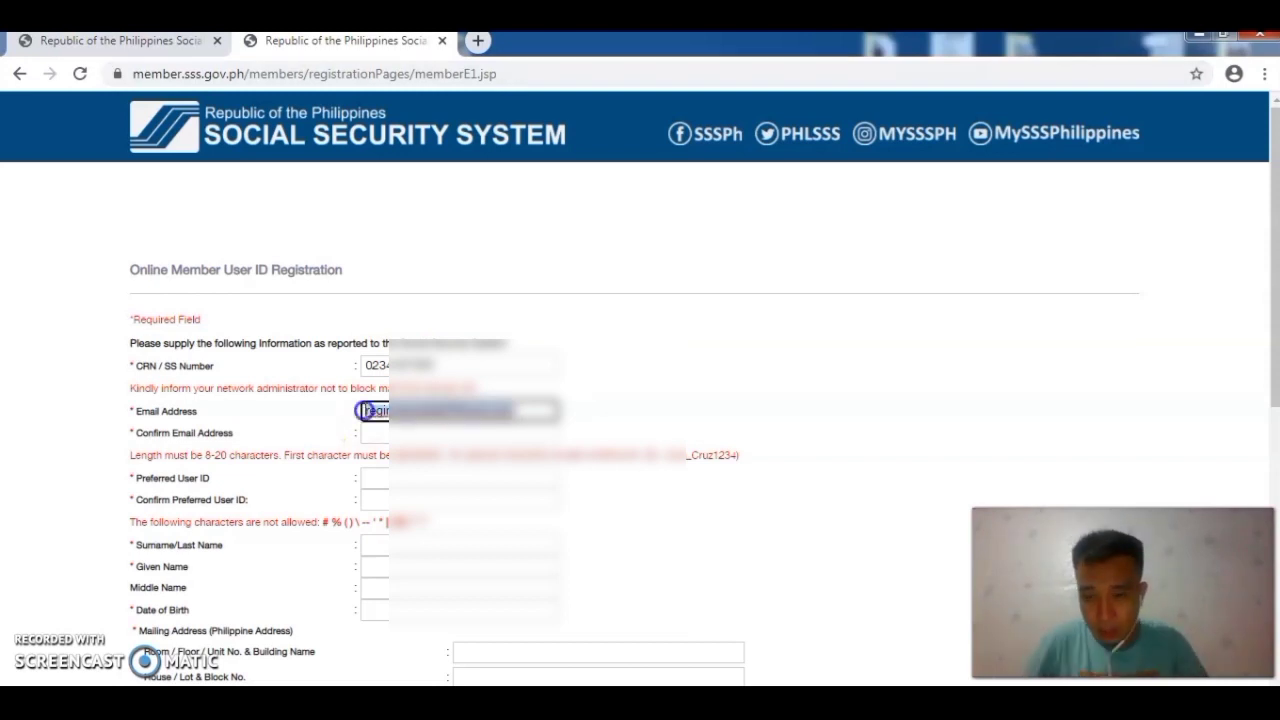
pyautogui.click(426, 433)
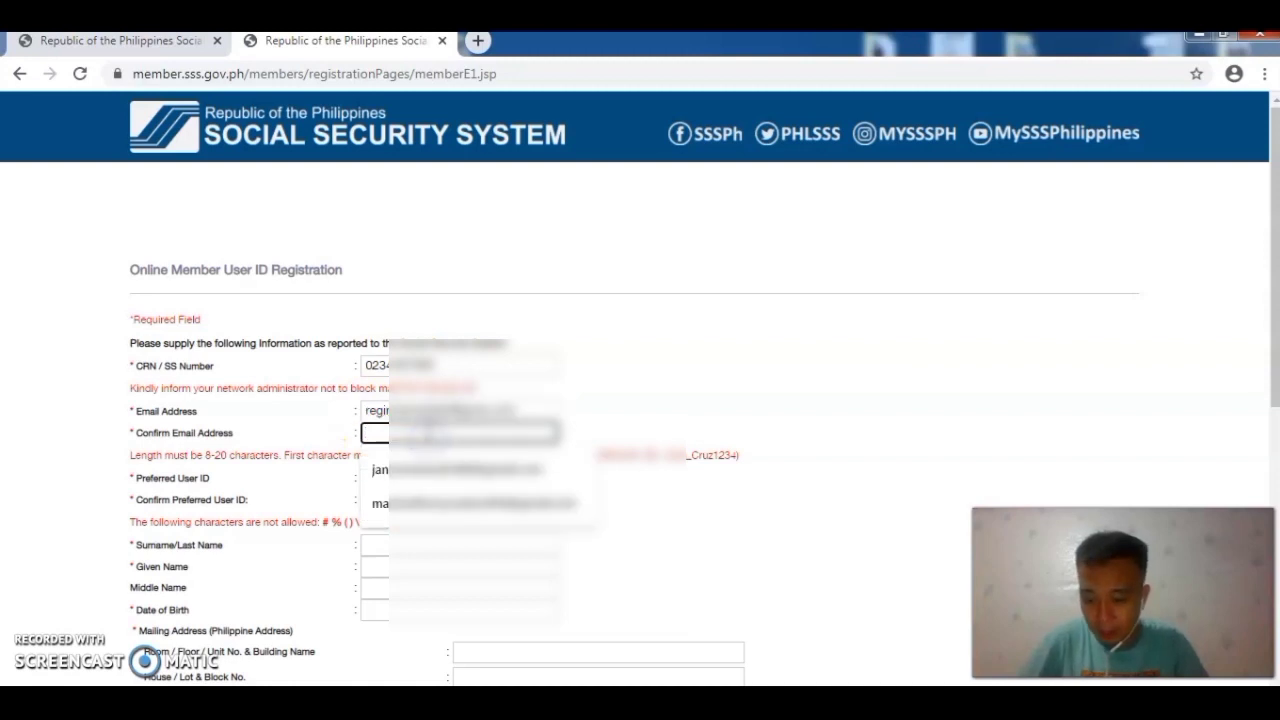
# Step: Paste the e-mail confirmation, Preferred User ID and matching Confirm User ID, then check them
pyautogui.hotkey('ctrl', 'v')
pyautogui.click(469, 478)
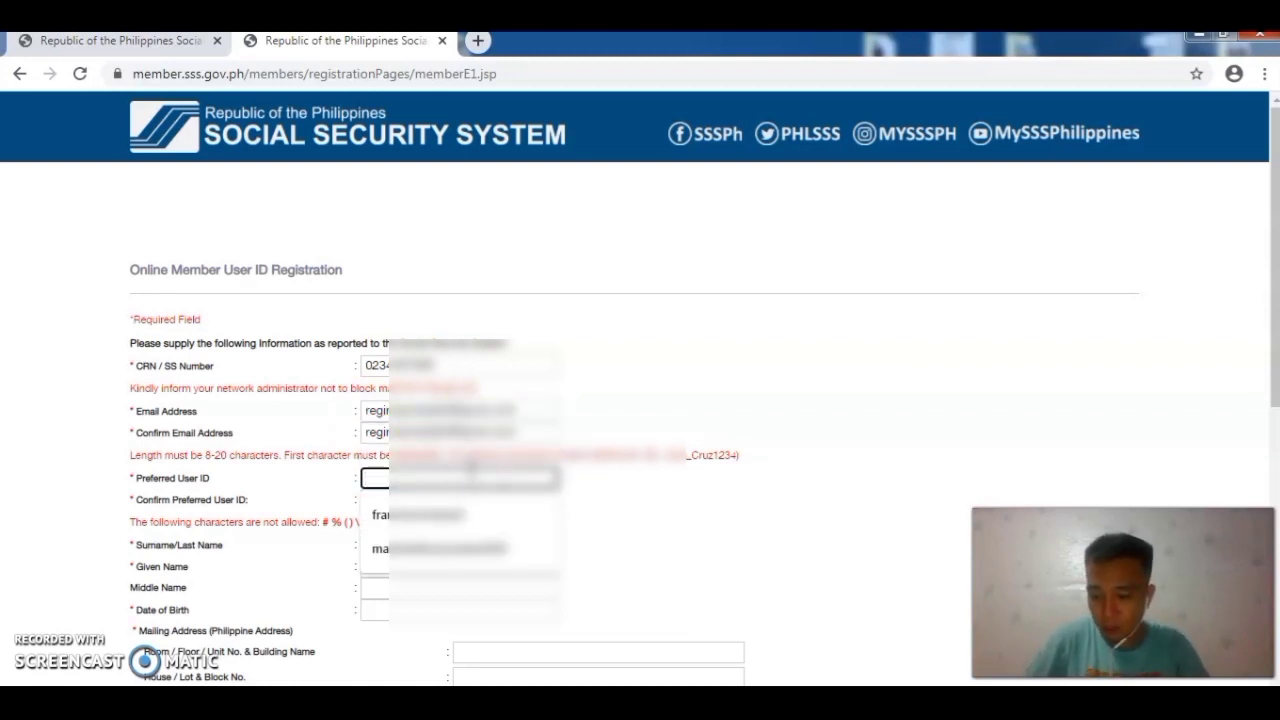
pyautogui.hotkey('ctrl', 'v')
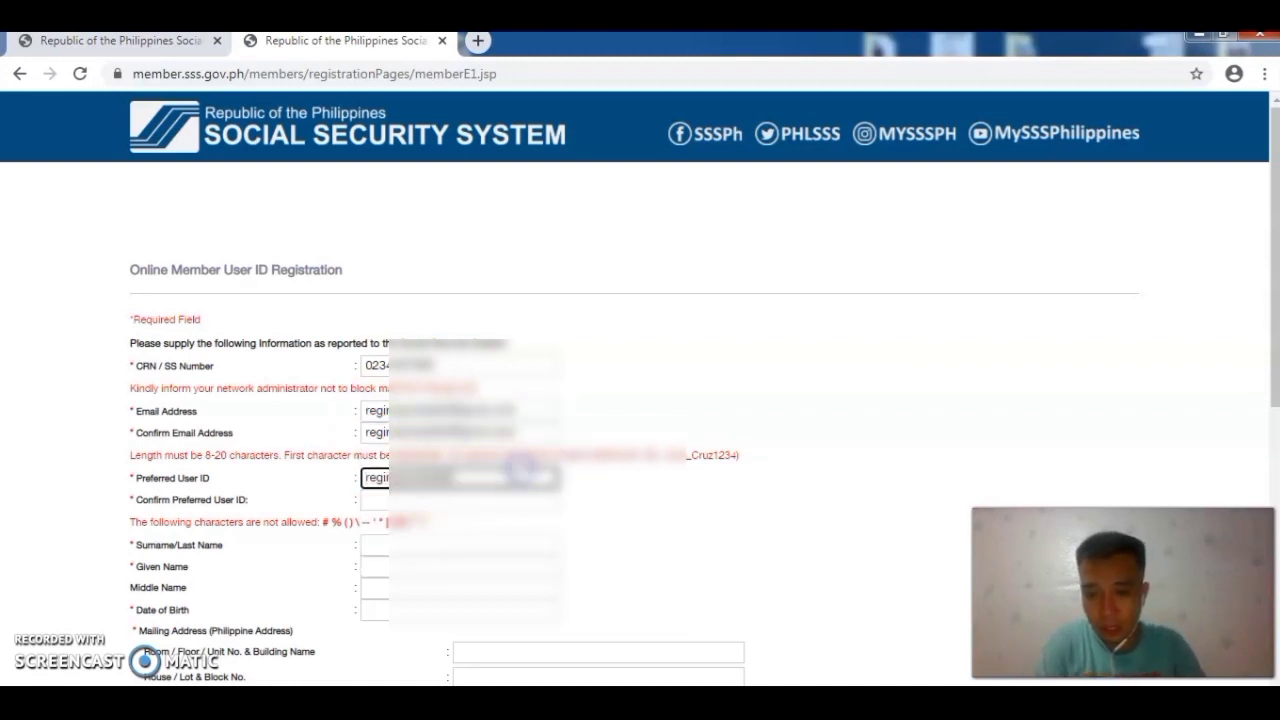
pyautogui.click(438, 500)
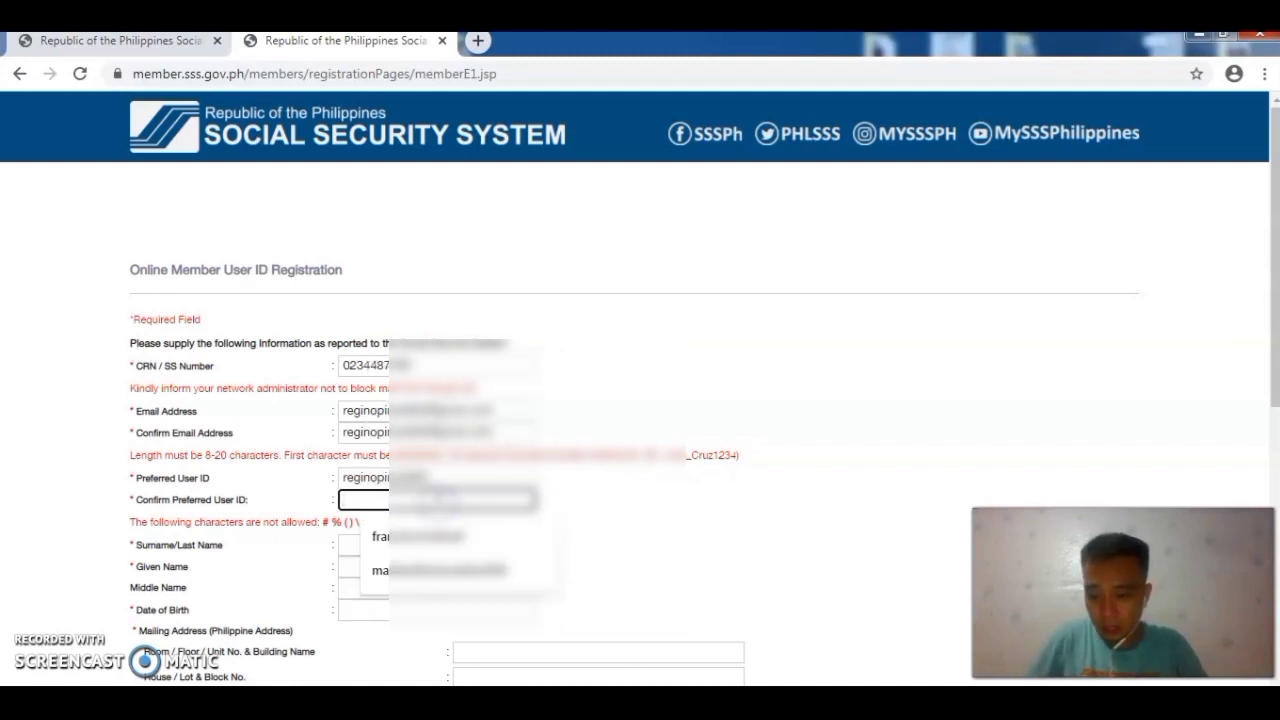
pyautogui.hotkey('ctrl', 'v')
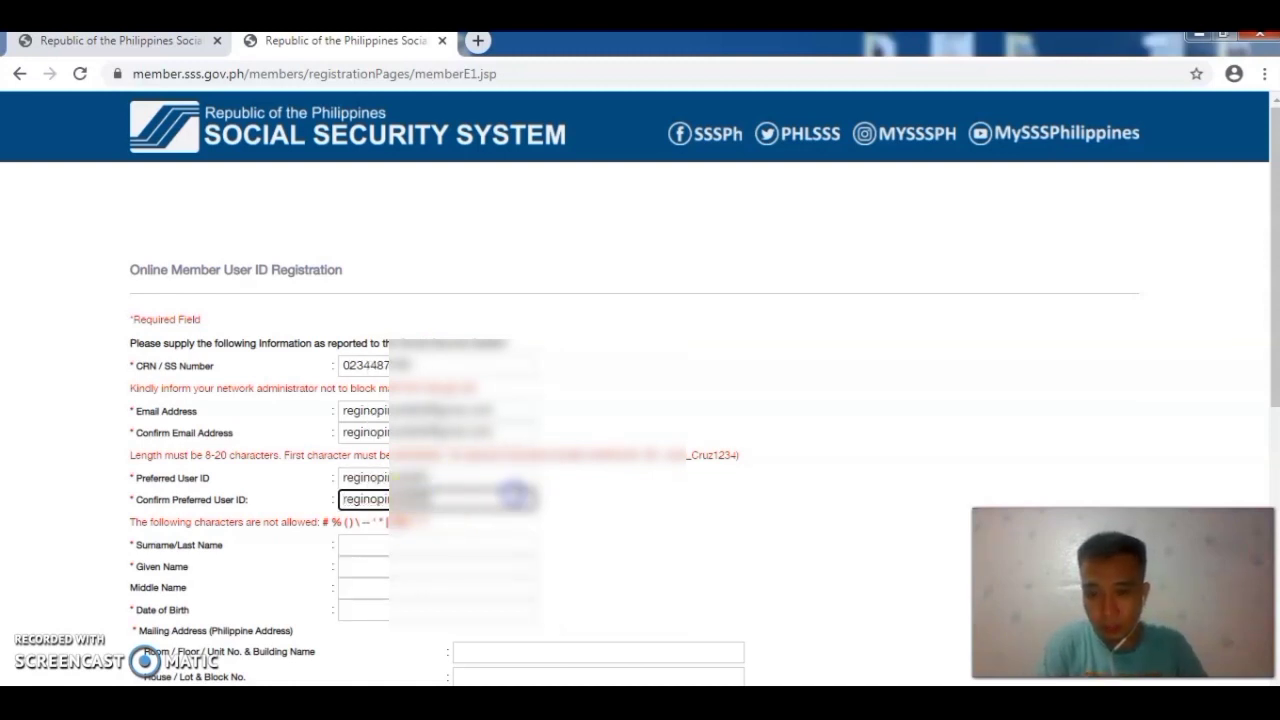
pyautogui.doubleClick(488, 490)
pyautogui.click(484, 471)
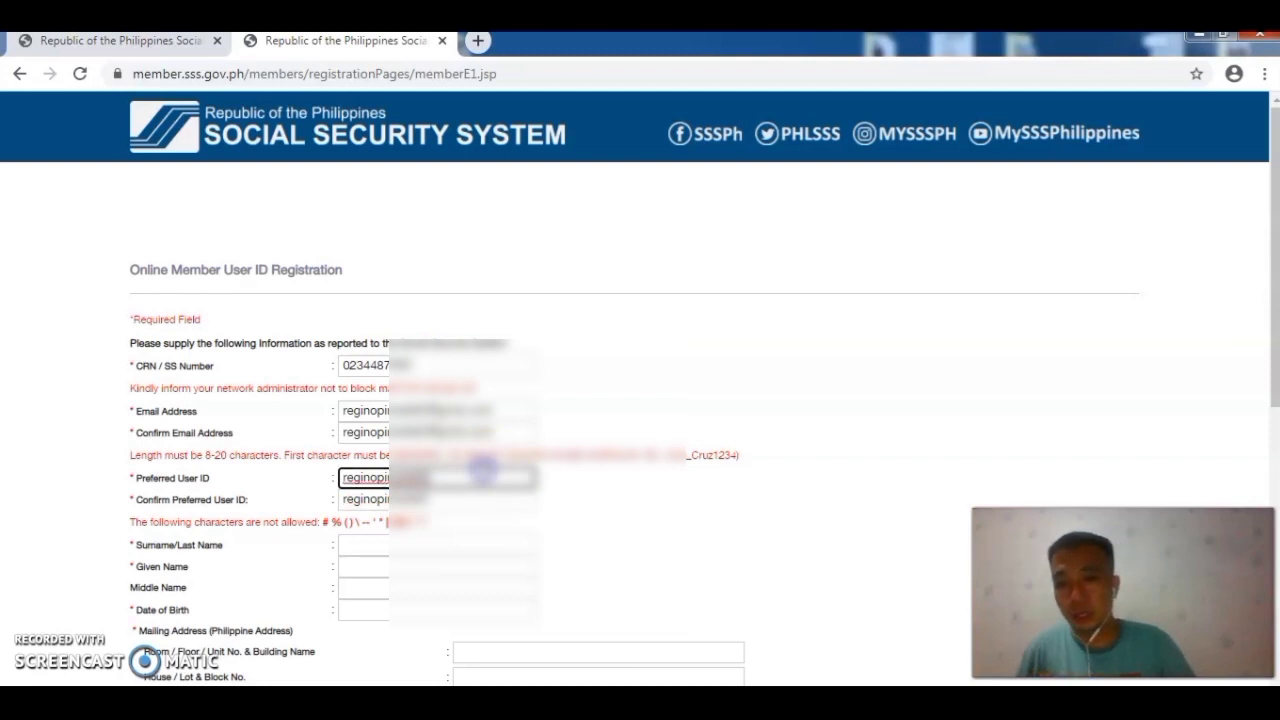
pyautogui.doubleClick(483, 478)
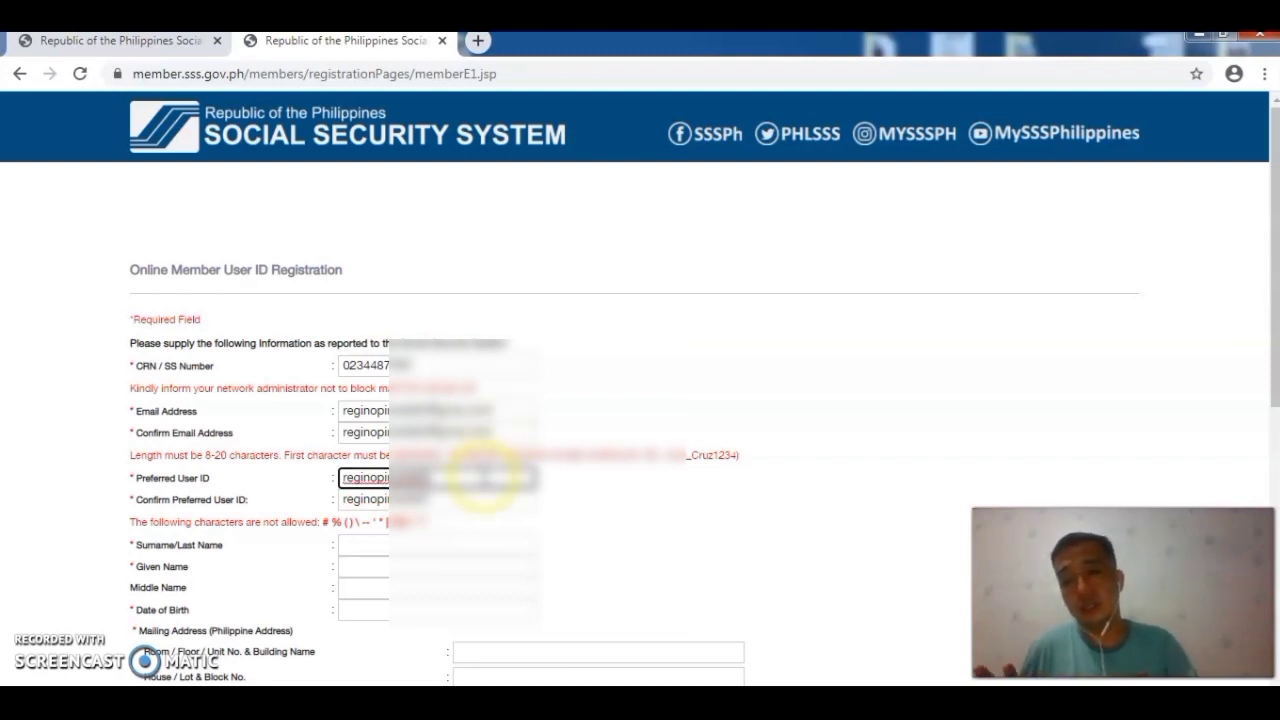
pyautogui.scroll(-2, 490, 470)
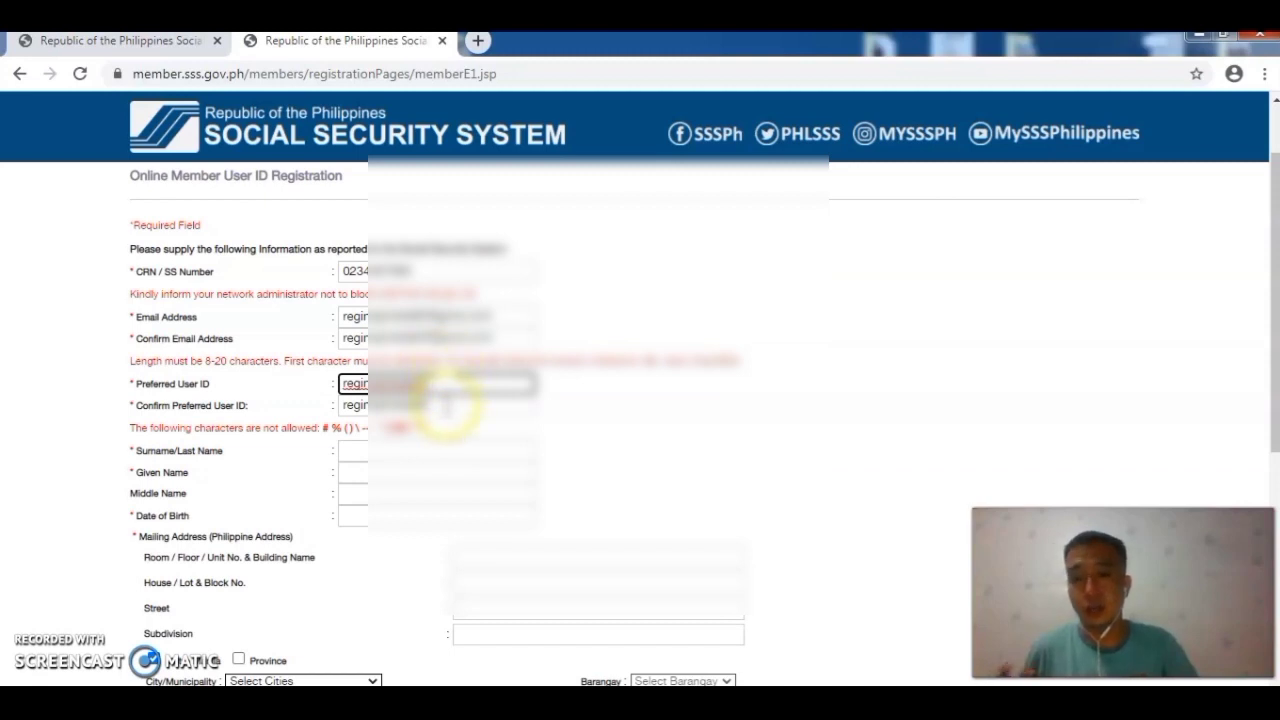
pyautogui.doubleClick(450, 384)
pyautogui.click(440, 405)
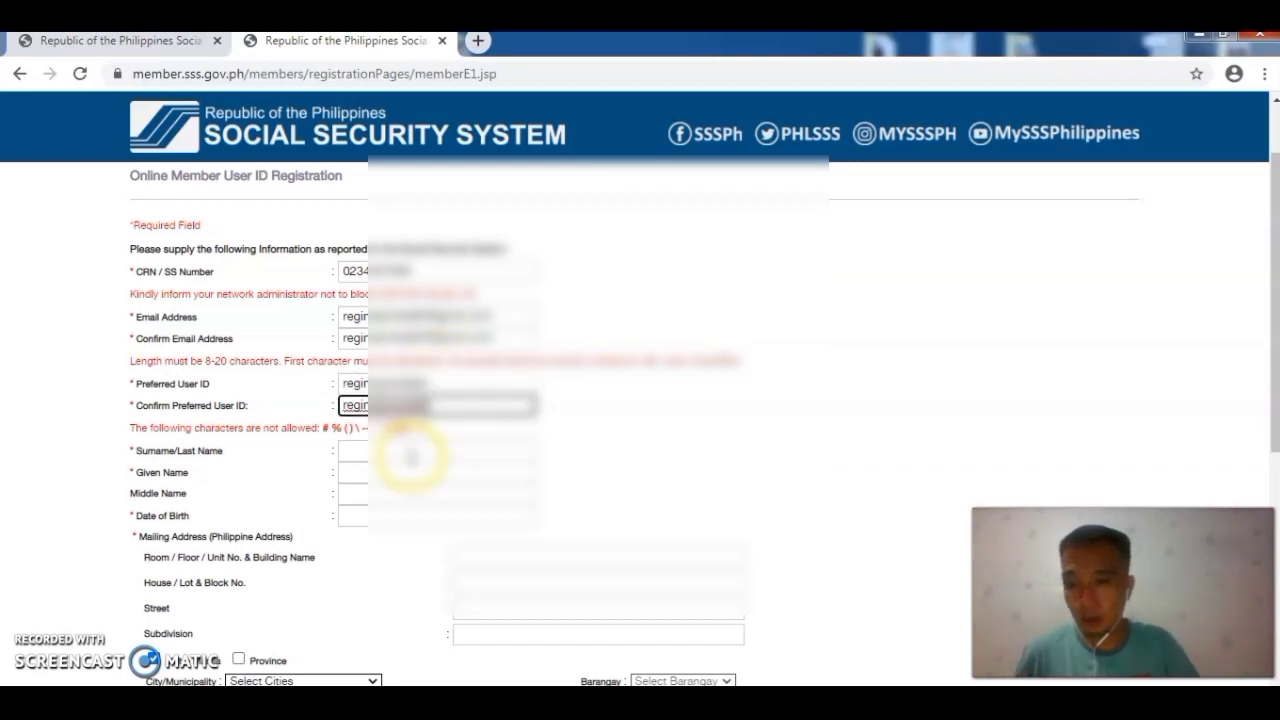
# Step: Enter the member's surname, given name and middle name
pyautogui.click(400, 450)
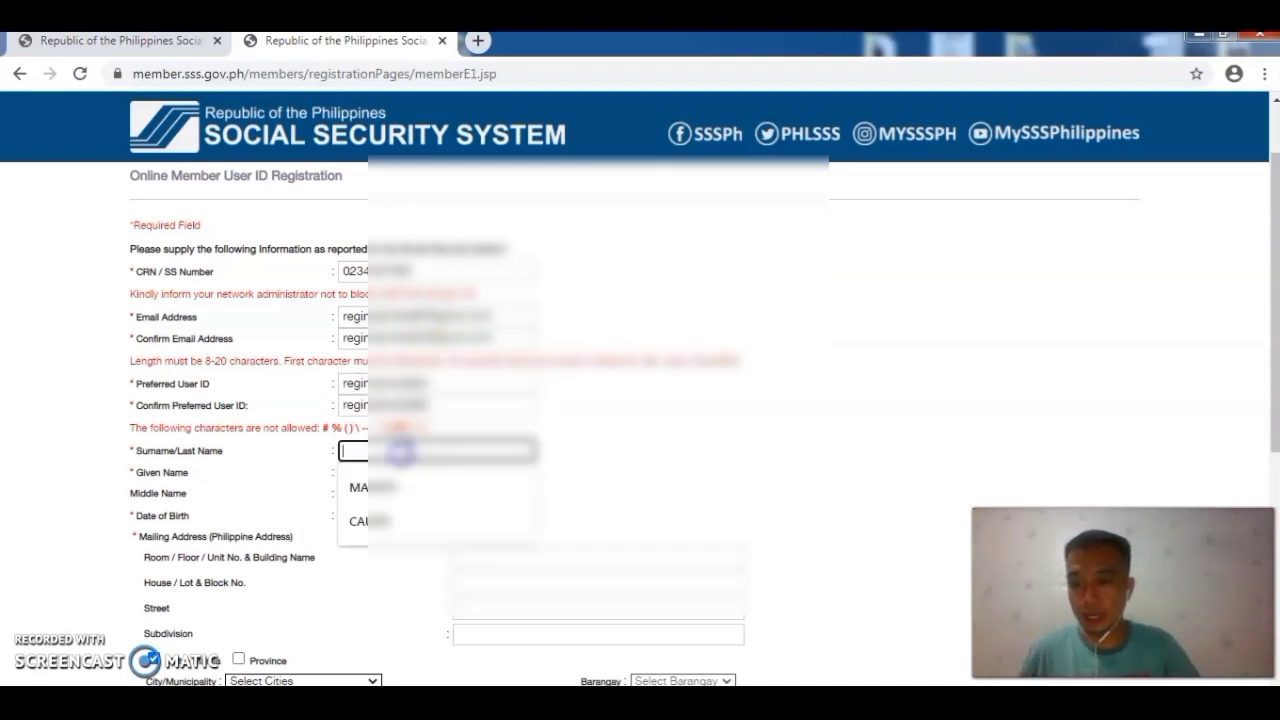
pyautogui.scroll(-2, 415, 440)
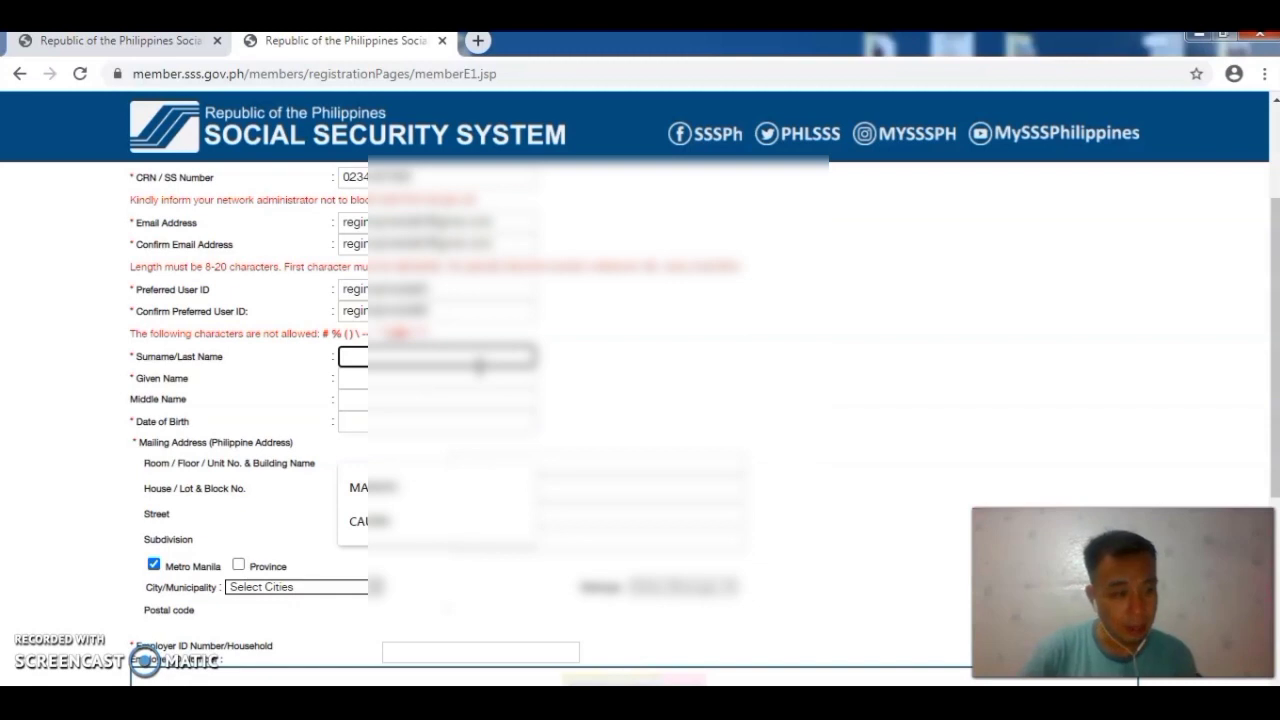
pyautogui.write('R')
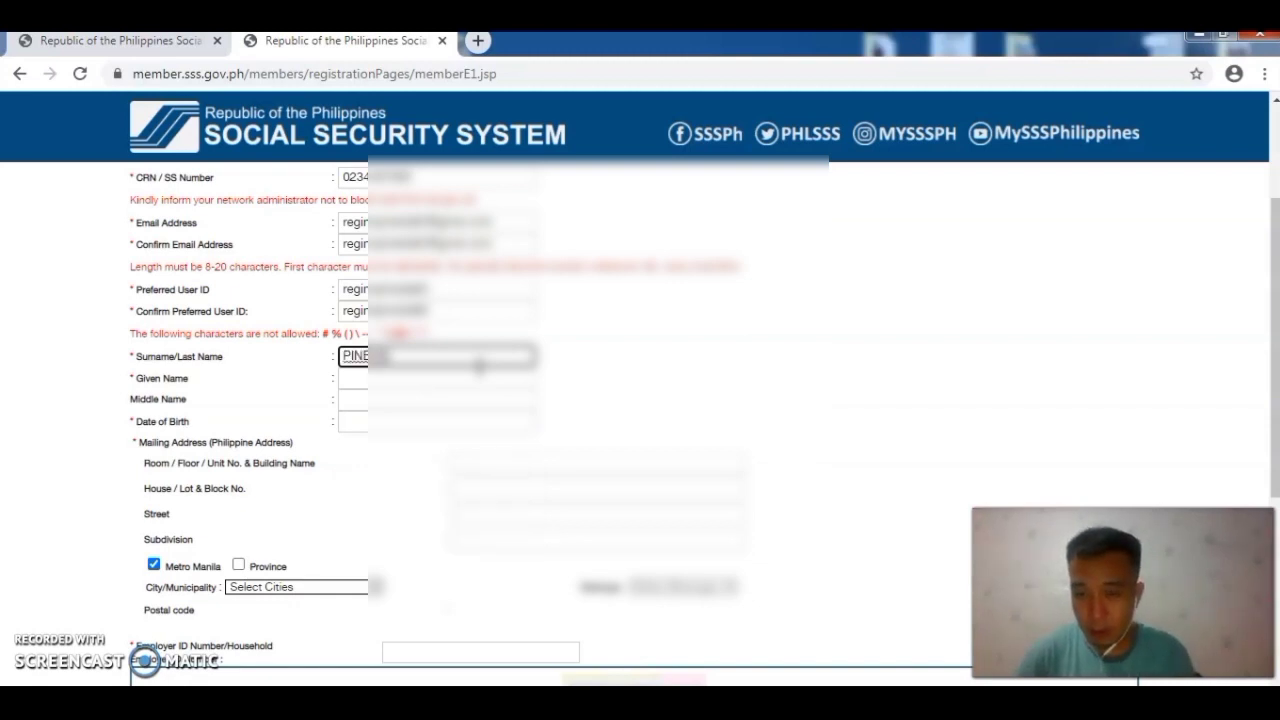
pyautogui.press('Tab')
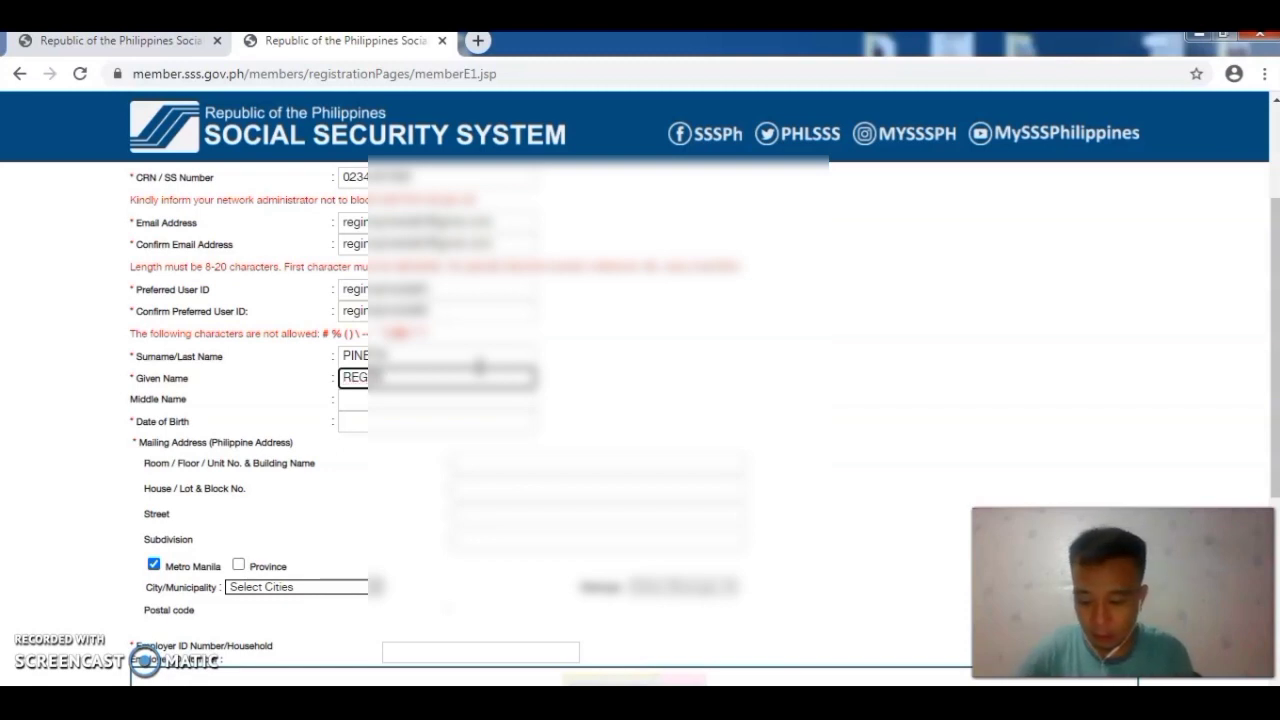
pyautogui.press('Tab')
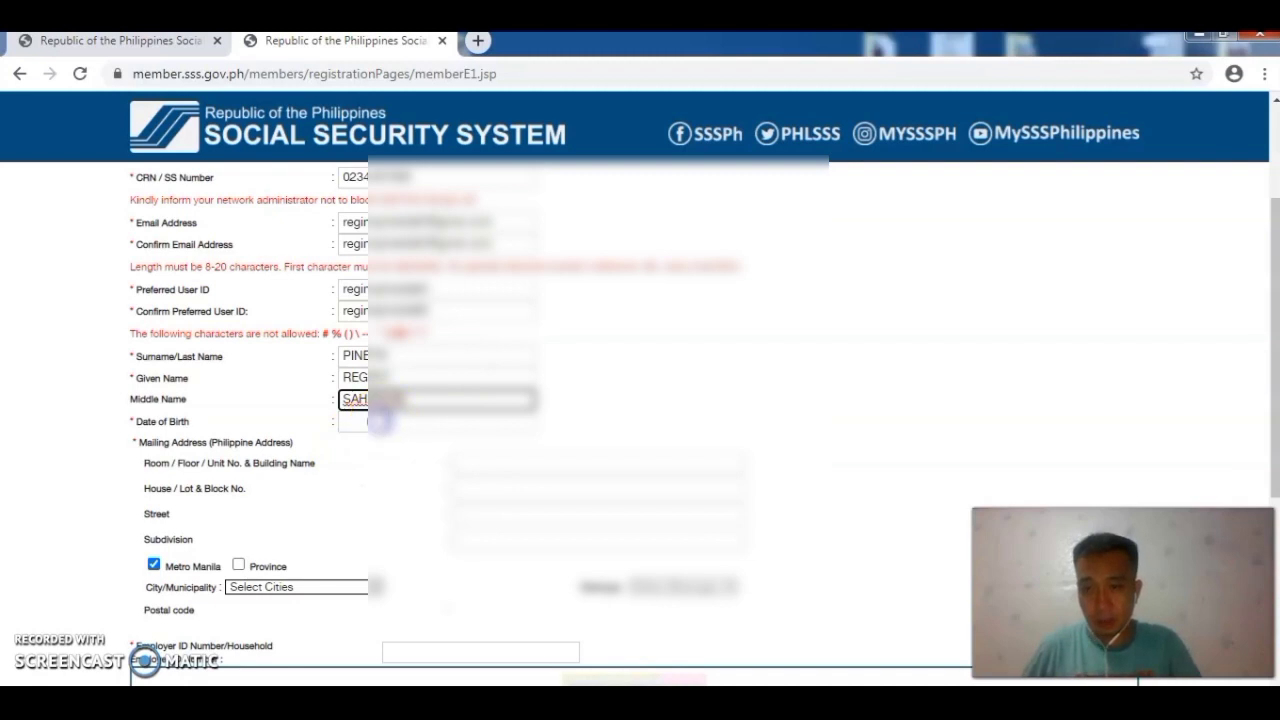
pyautogui.click(386, 421)
# Step: Pick the member's birth year, month and day from the Date of Birth calendar
pyautogui.click(429, 421)
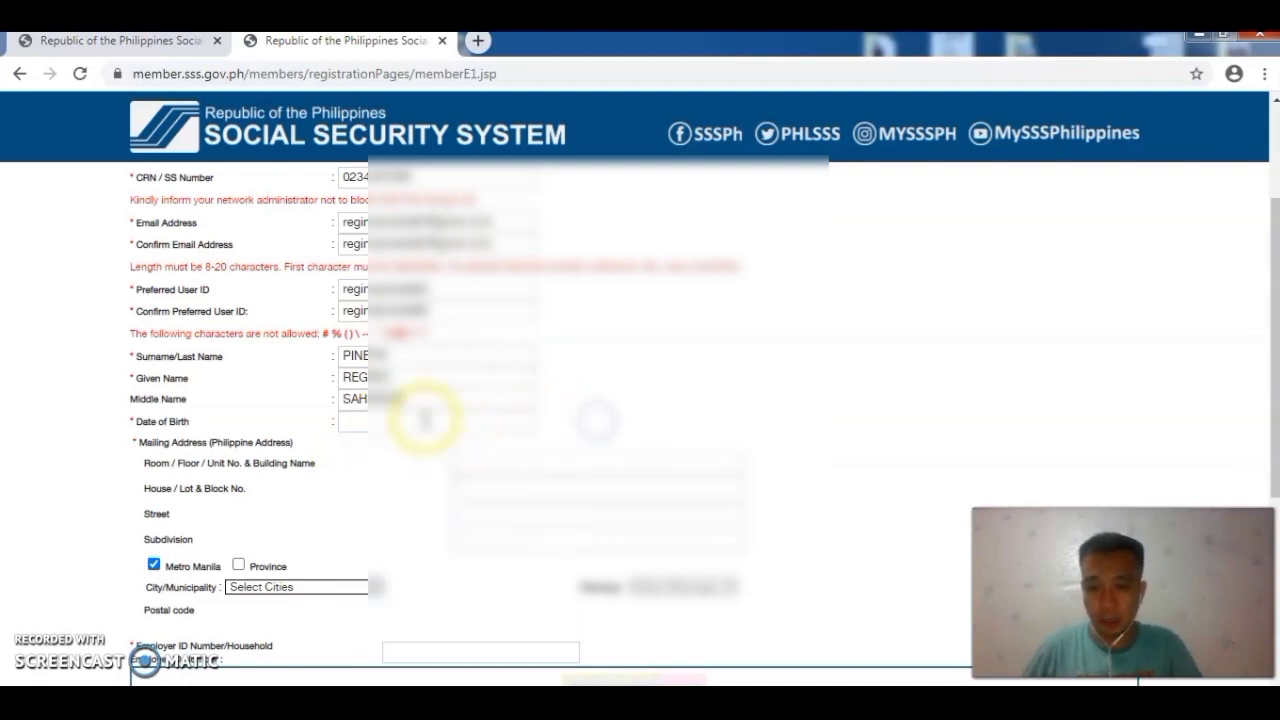
pyautogui.click(550, 480)
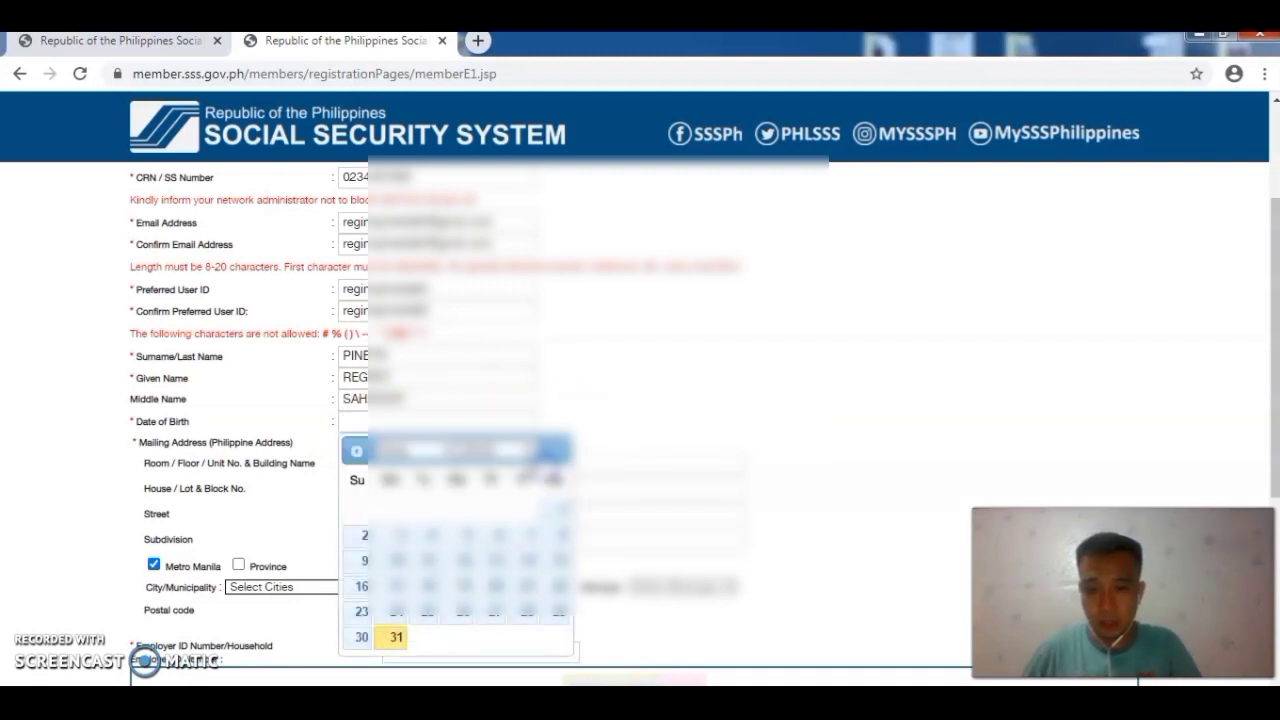
pyautogui.scroll(-1, 640, 400)
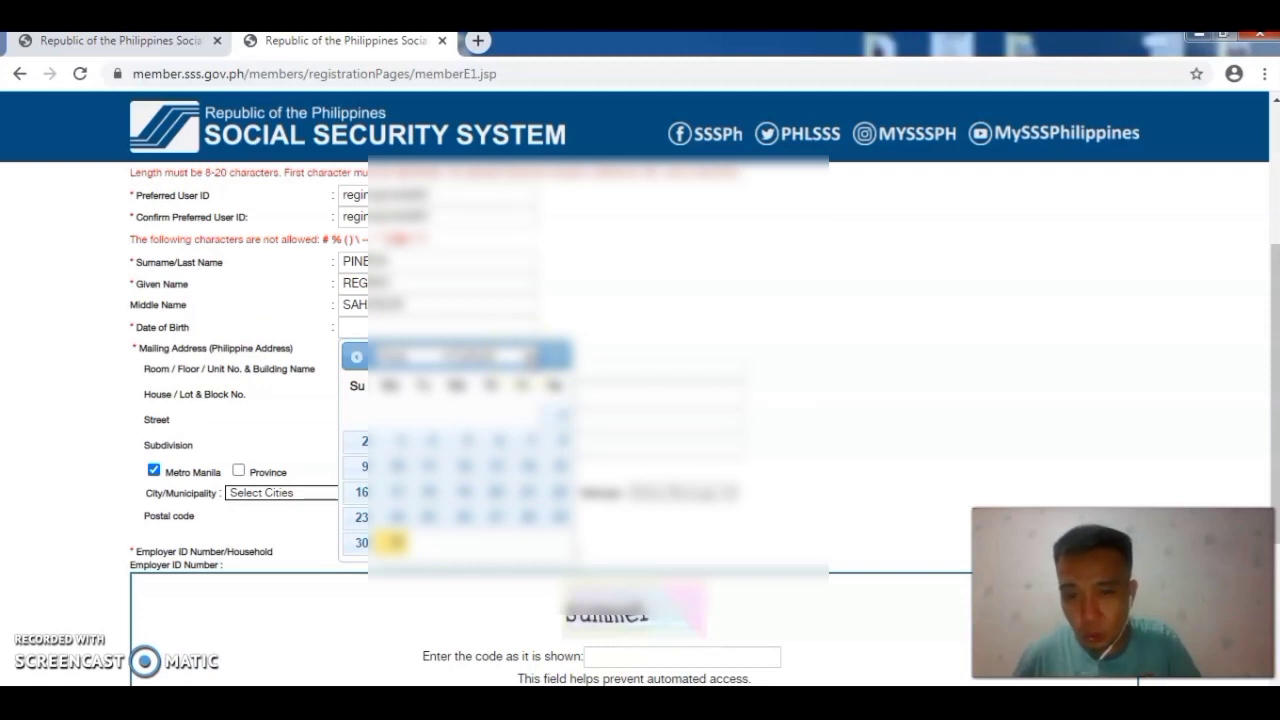
pyautogui.click(525, 355)
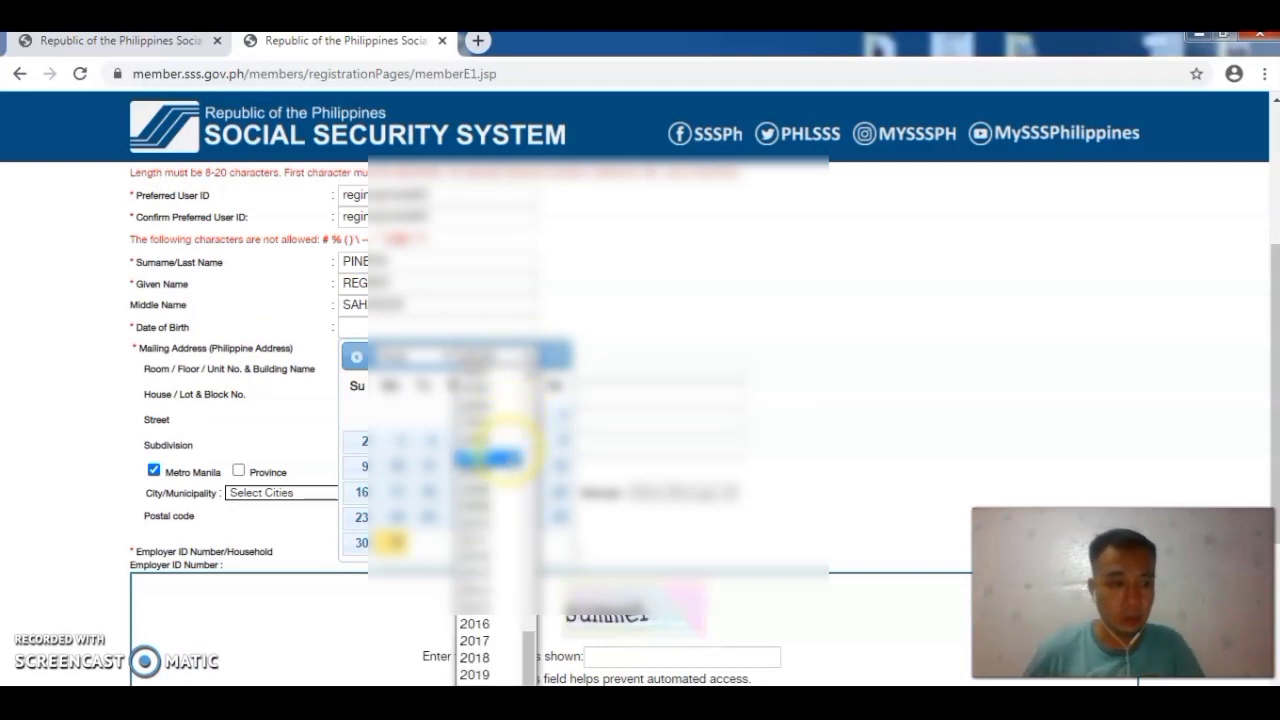
pyautogui.scroll(10, 500, 455)
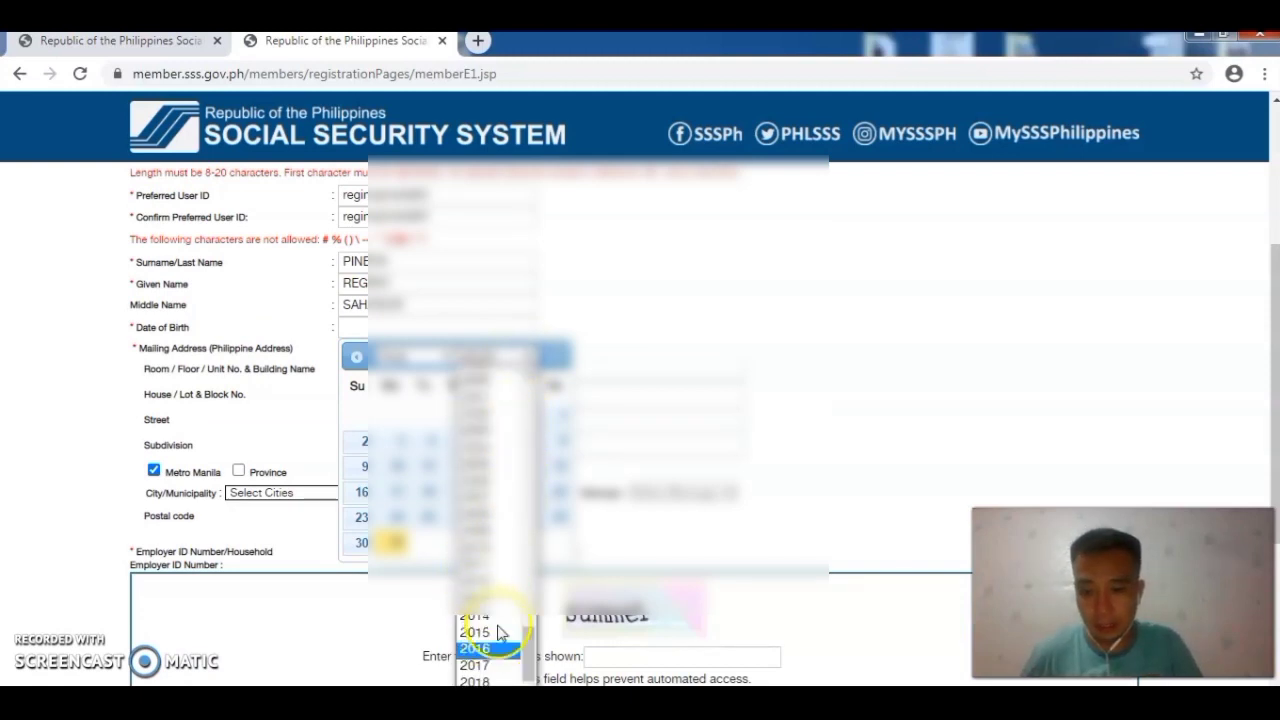
pyautogui.scroll(4, 500, 490)
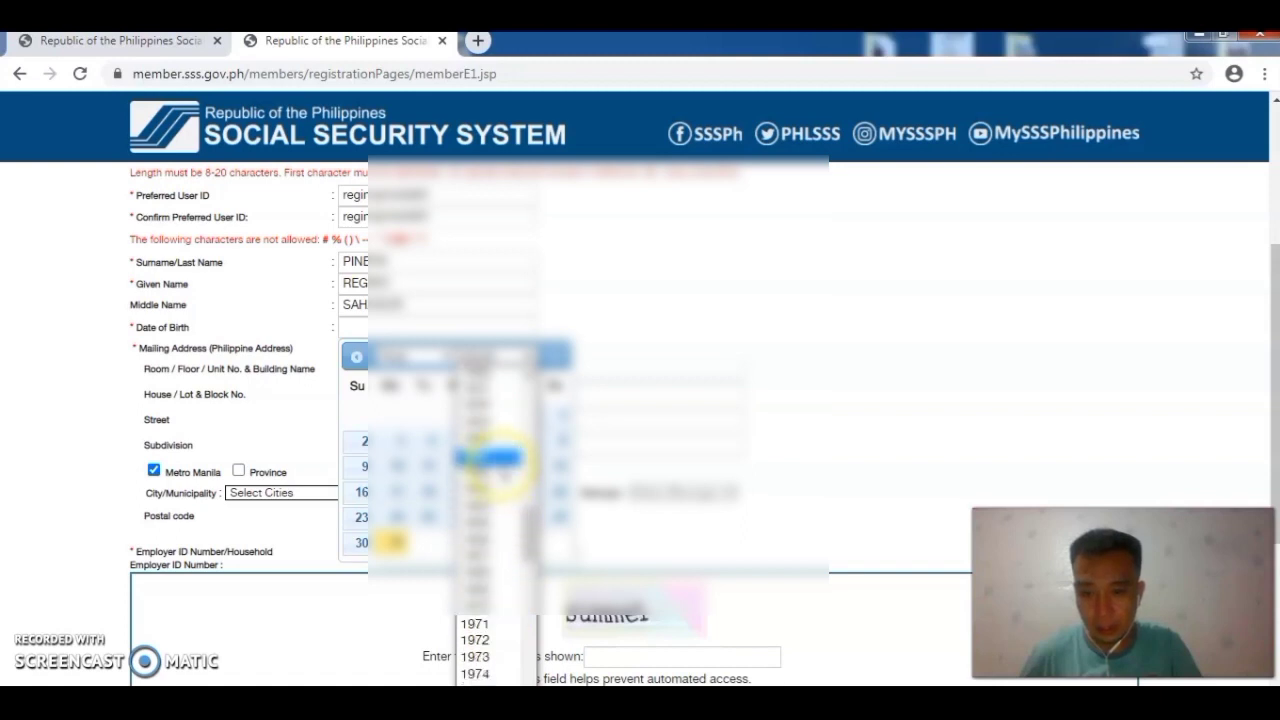
pyautogui.scroll(-10, 490, 480)
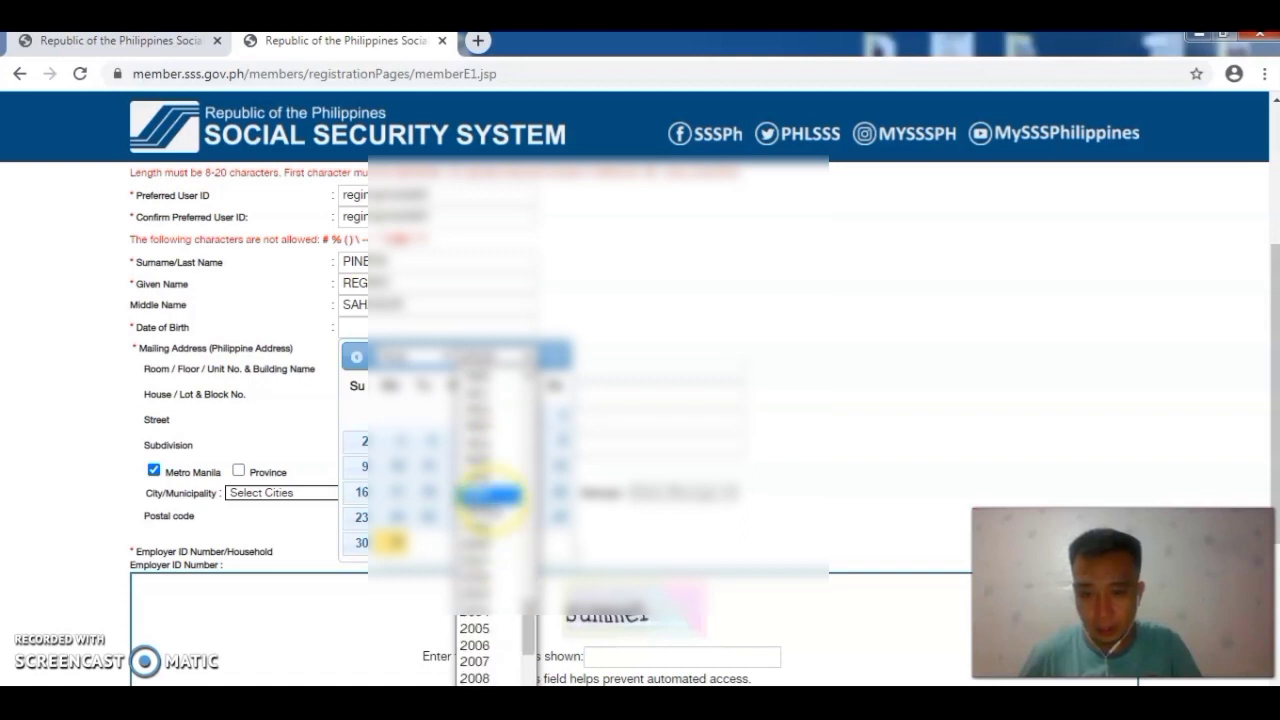
pyautogui.scroll(4, 490, 495)
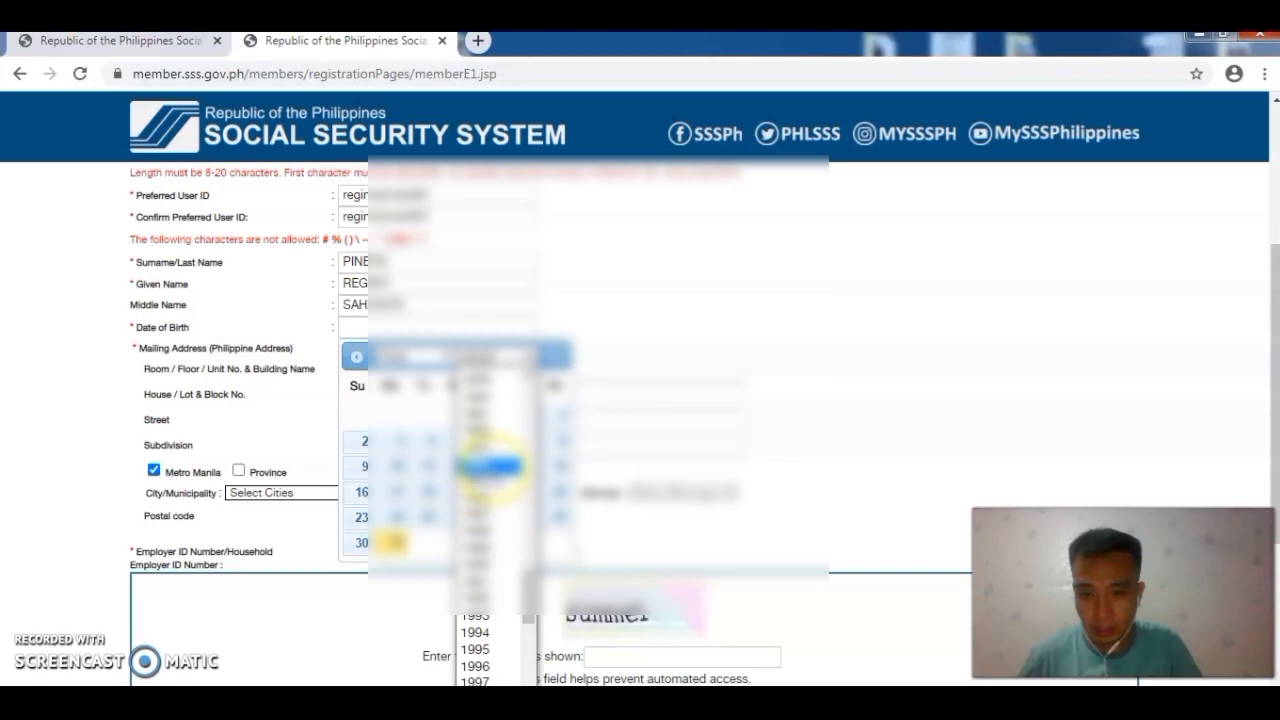
pyautogui.click(490, 452)
pyautogui.click(443, 355)
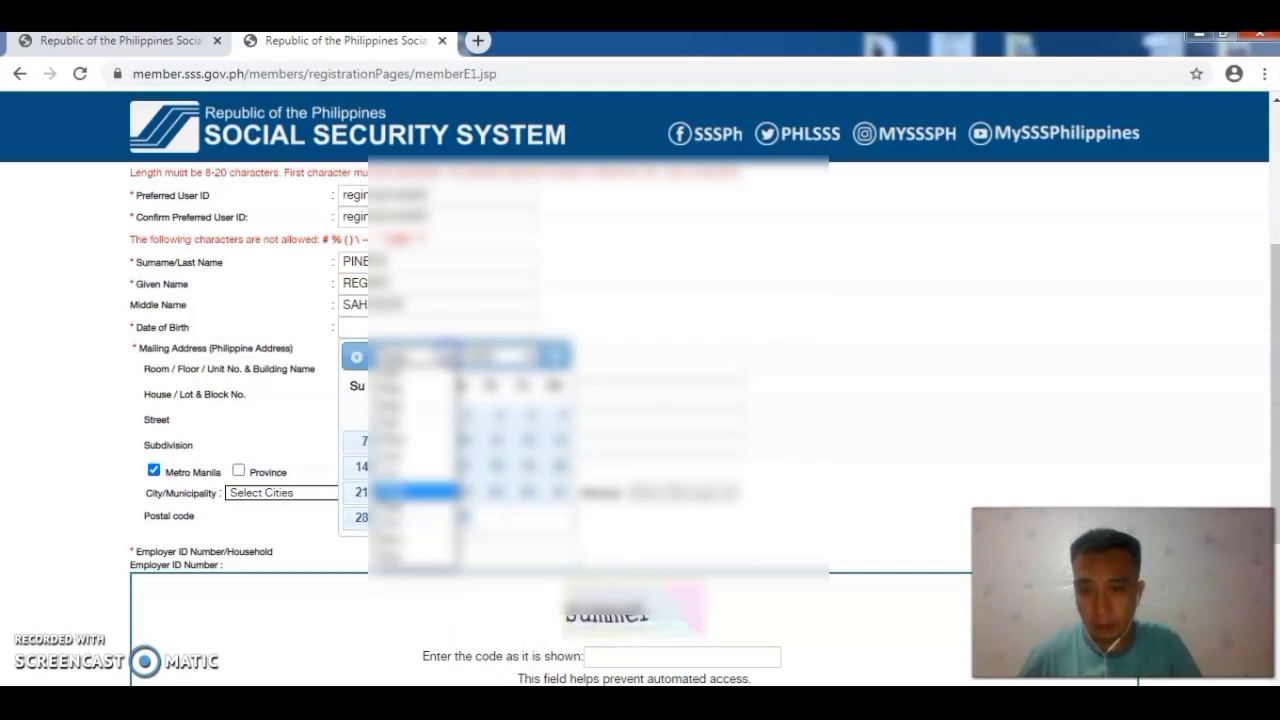
pyautogui.click(420, 406)
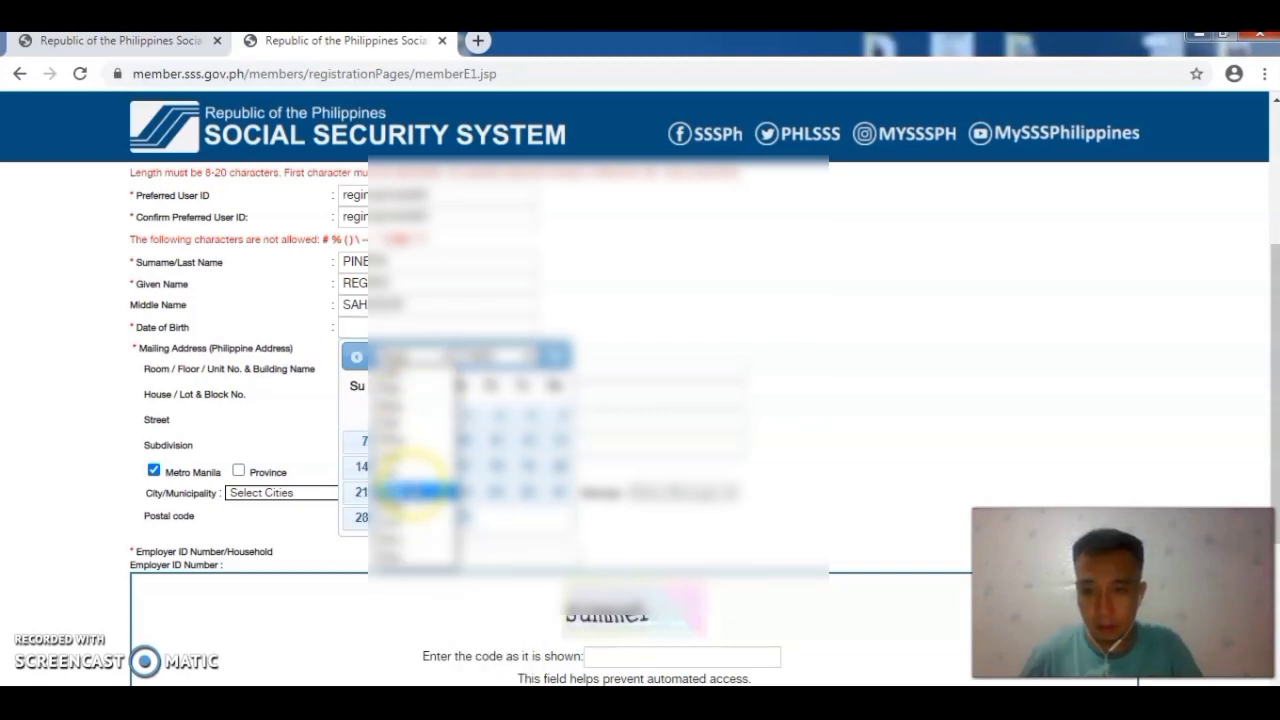
pyautogui.click(415, 489)
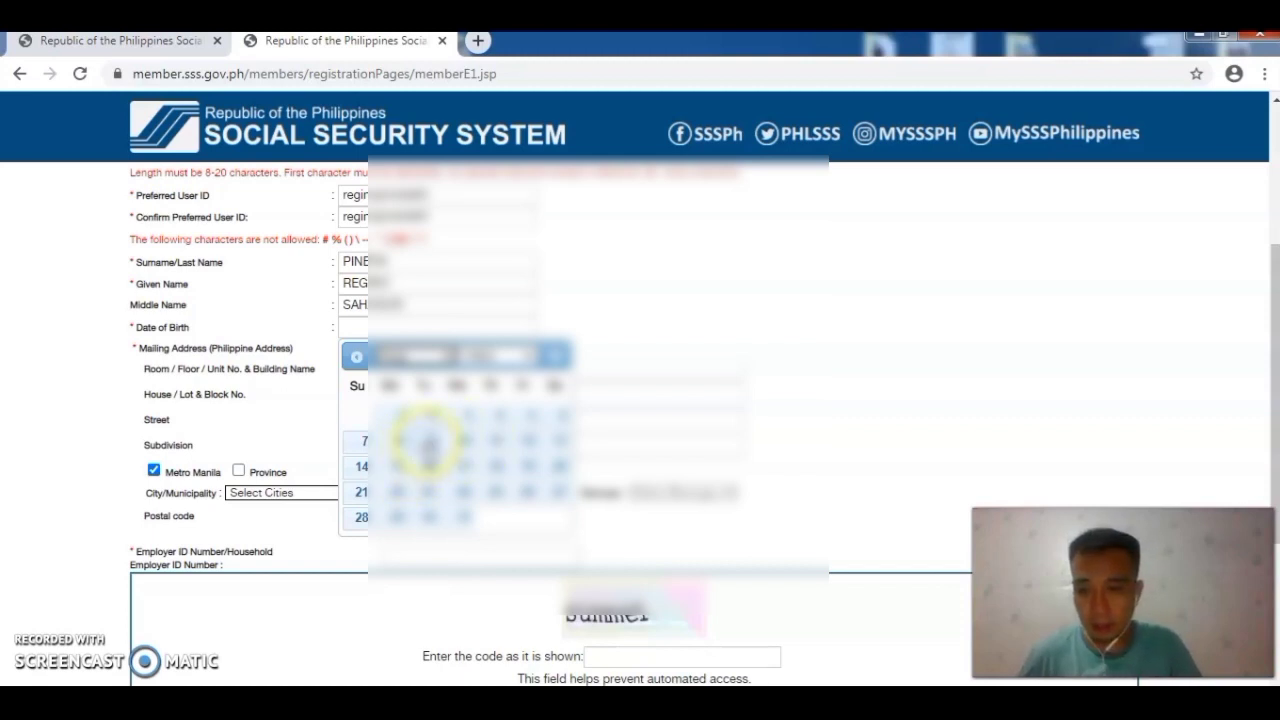
pyautogui.click(428, 445)
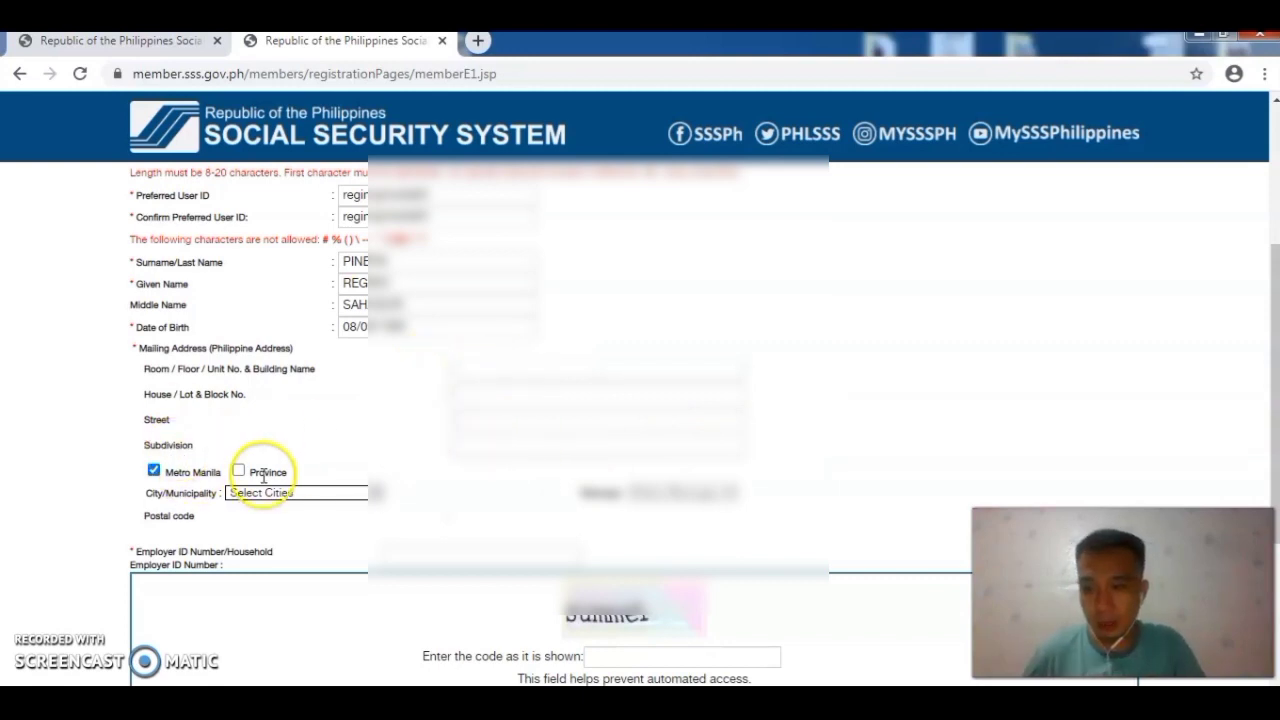
# Step: Switch the mailing address to a Province address and choose TARLAC
pyautogui.scroll(-1, 210, 432)
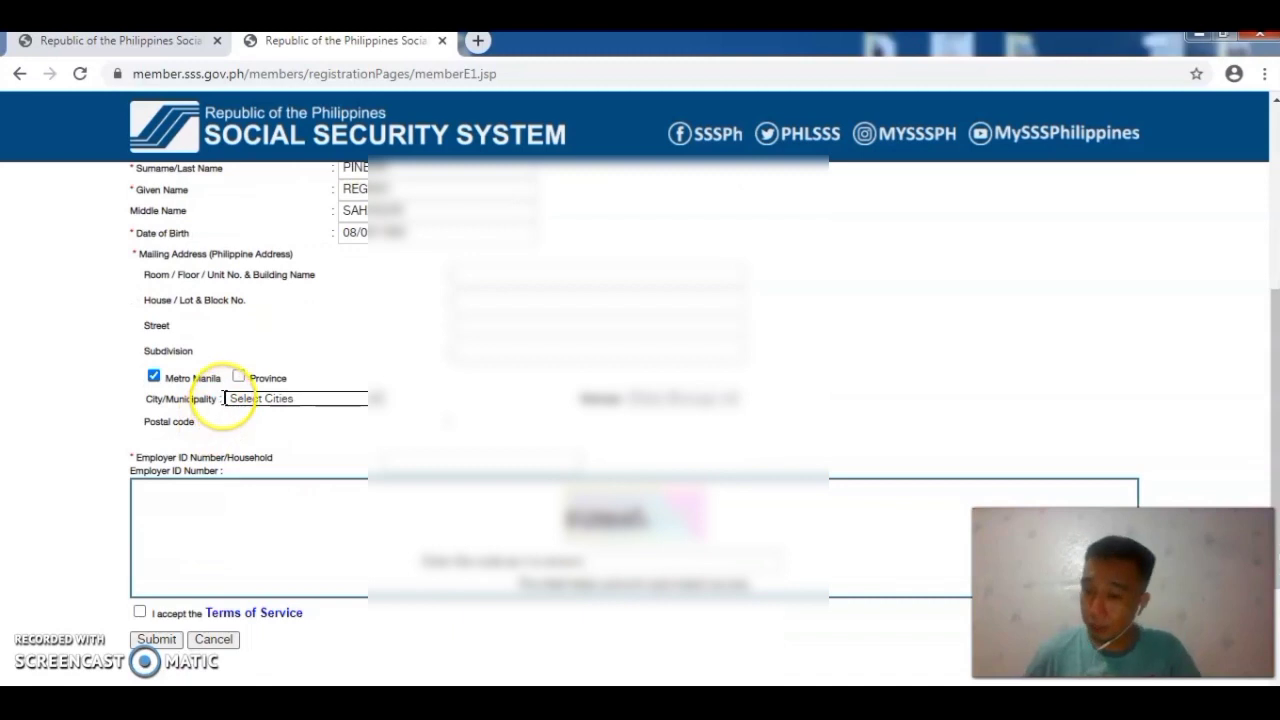
pyautogui.click(238, 377)
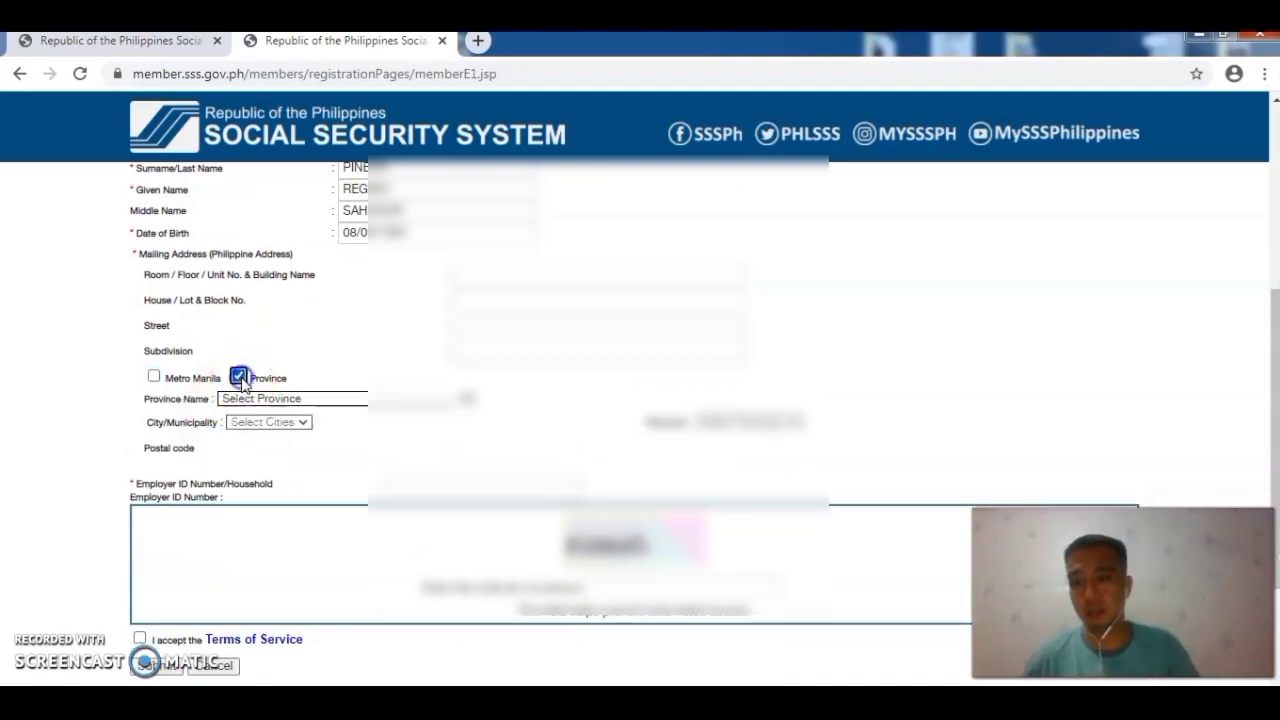
pyautogui.click(349, 400)
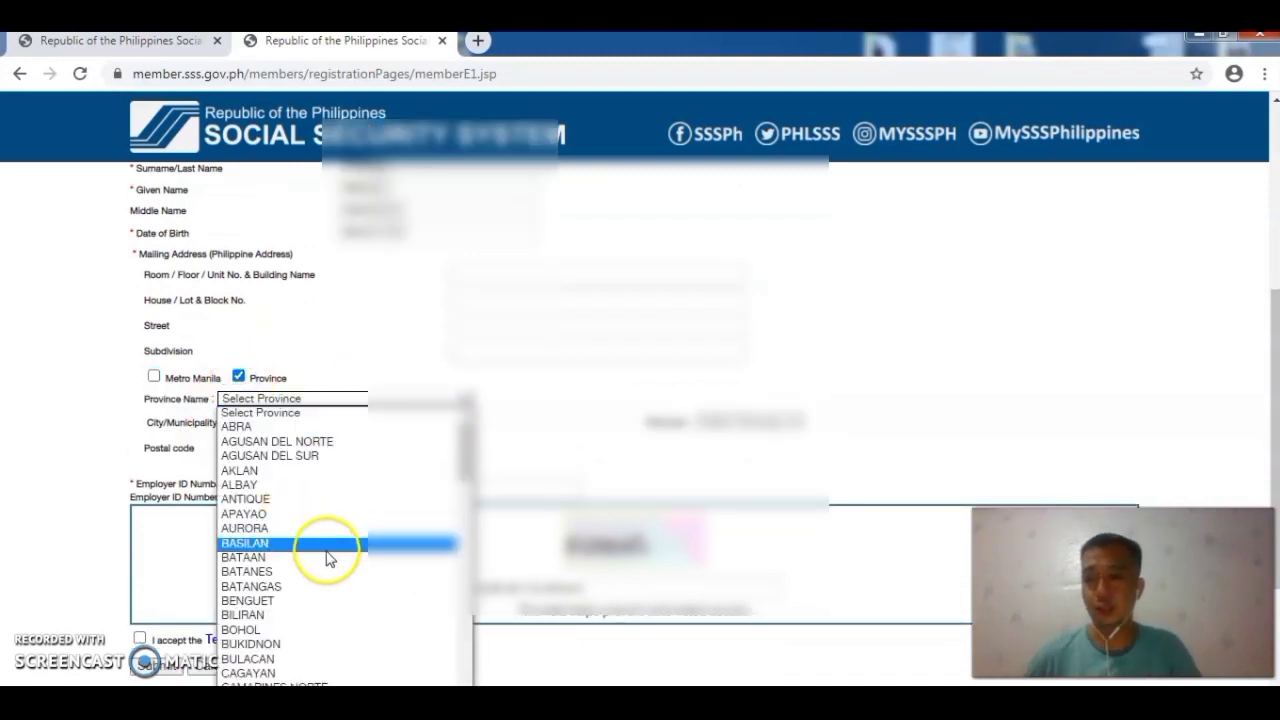
pyautogui.scroll(-8, 300, 580)
pyautogui.click(274, 615)
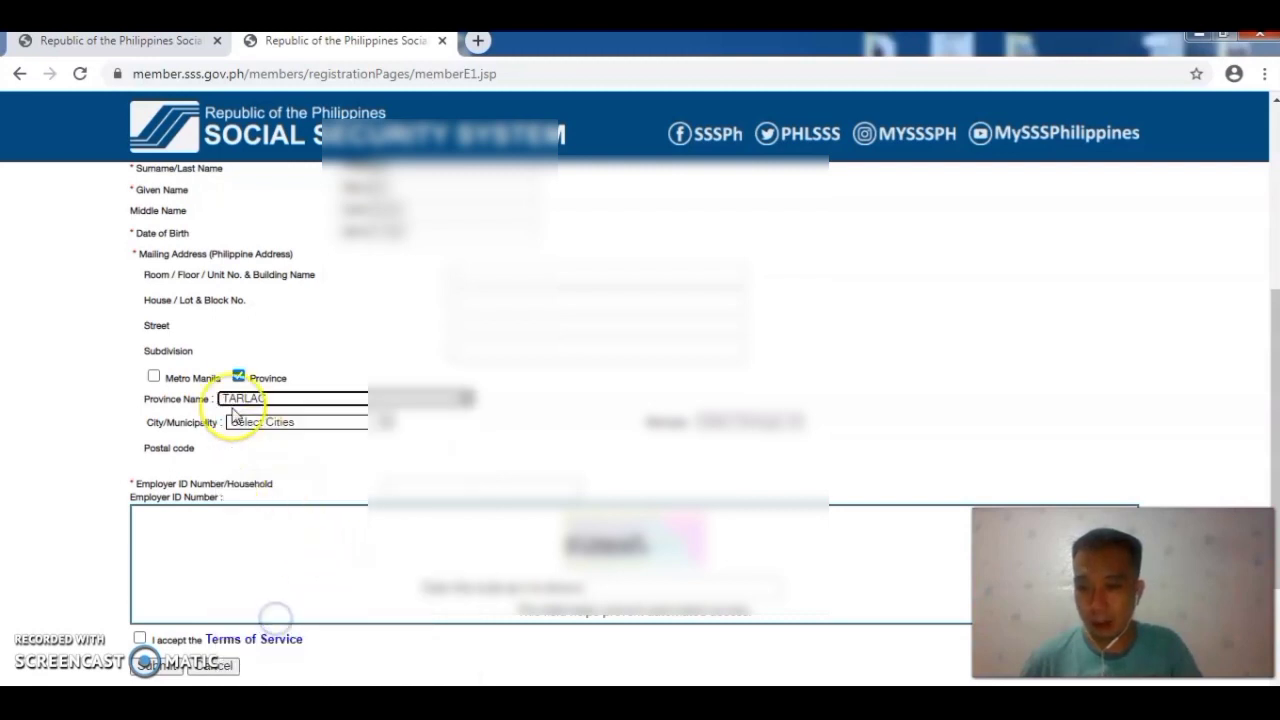
# Step: Choose the city/municipality and barangay, and fill in the Employer ID Number
pyautogui.click(330, 423)
pyautogui.scroll(-1, 330, 430)
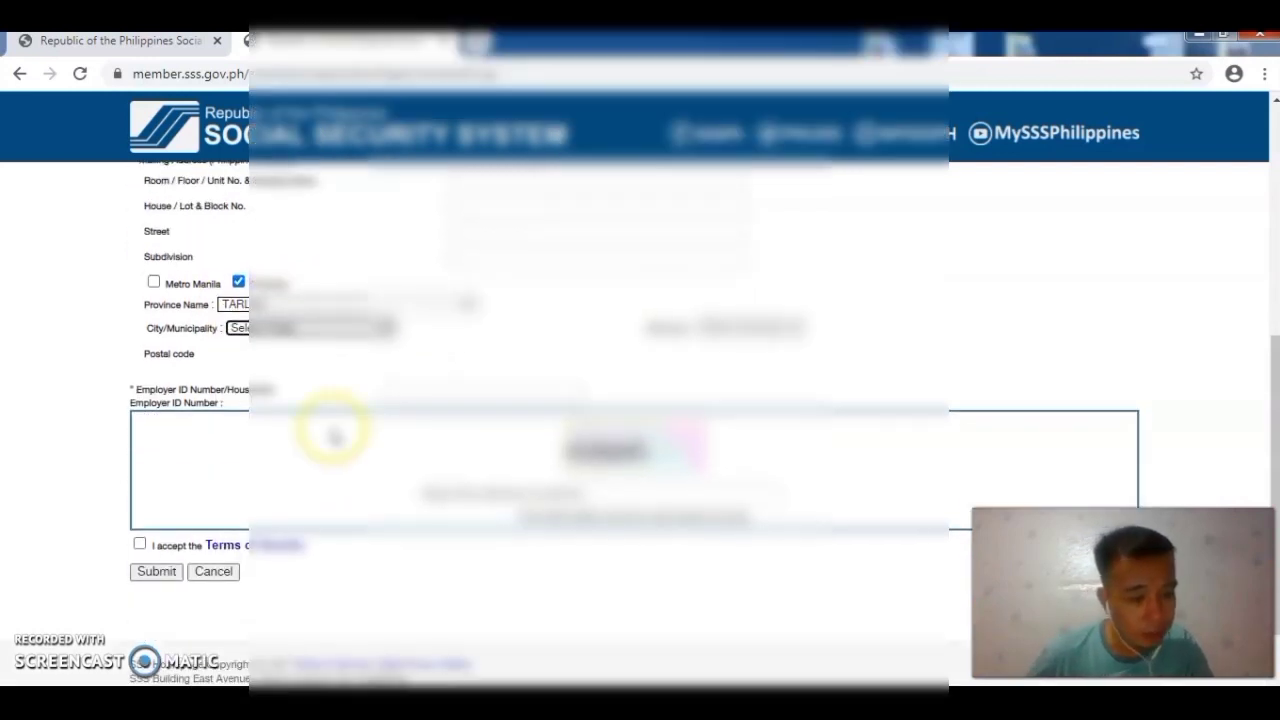
pyautogui.click(333, 327)
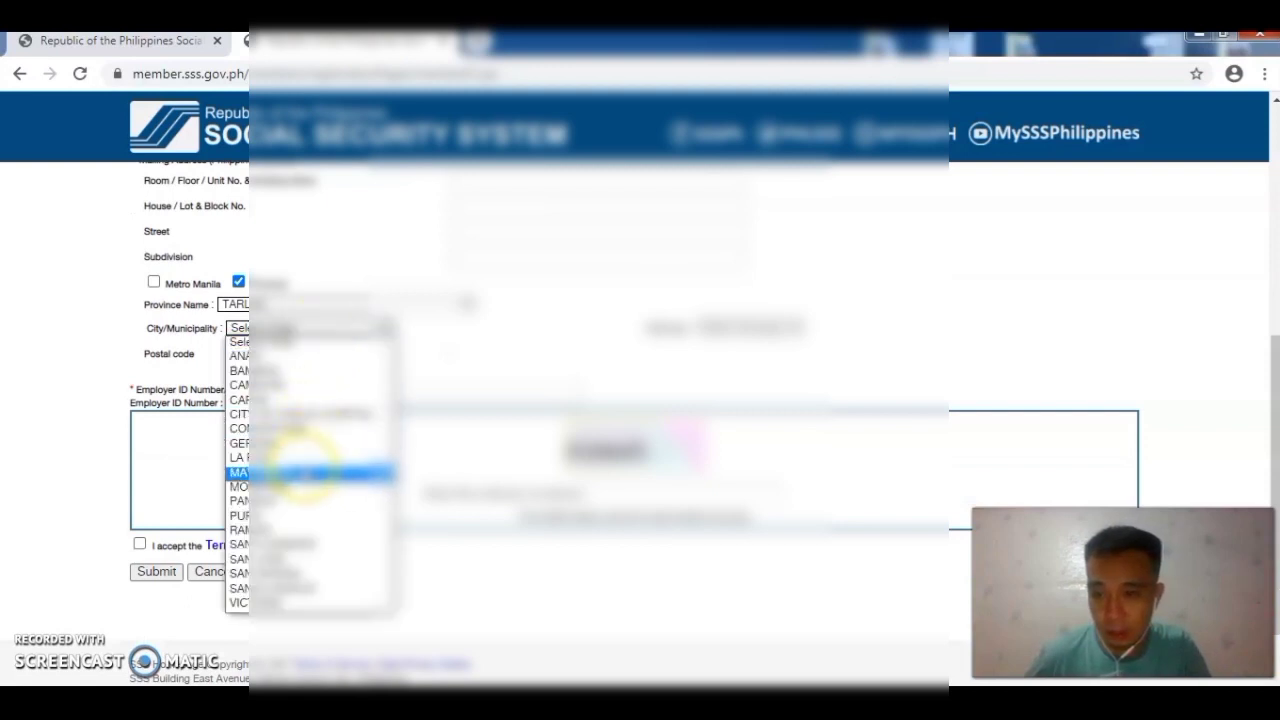
pyautogui.click(288, 457)
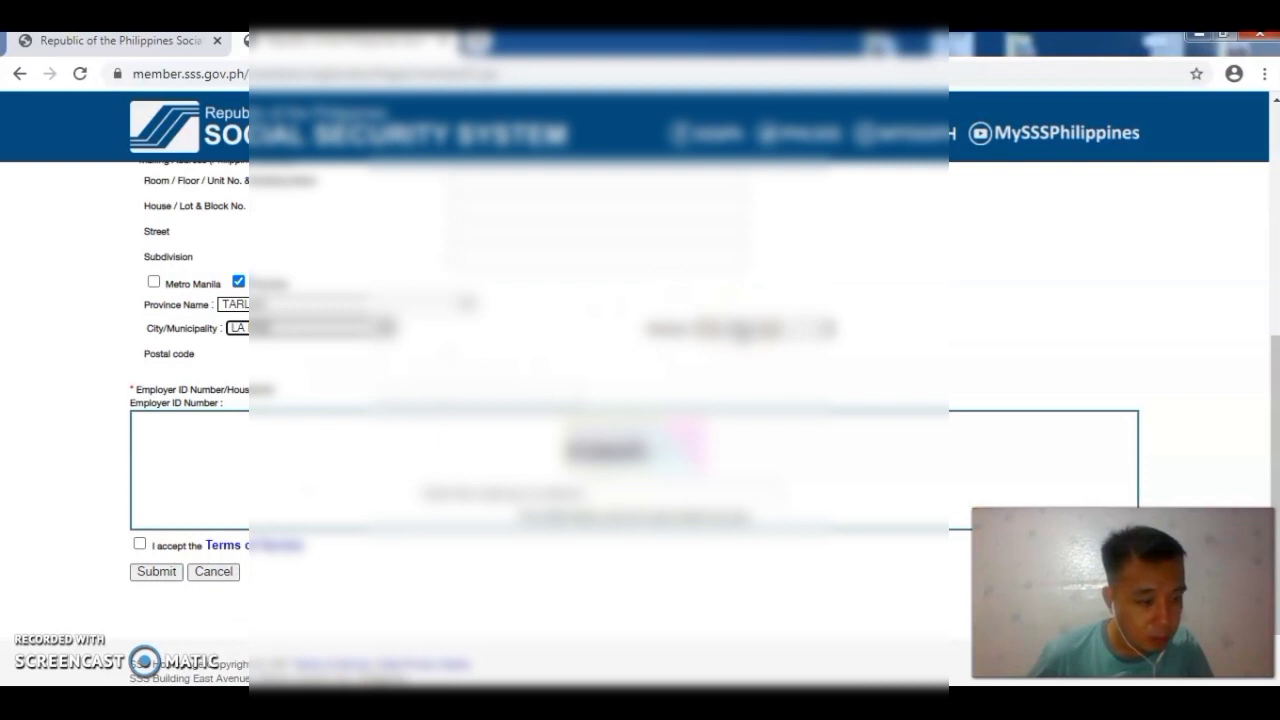
pyautogui.click(740, 328)
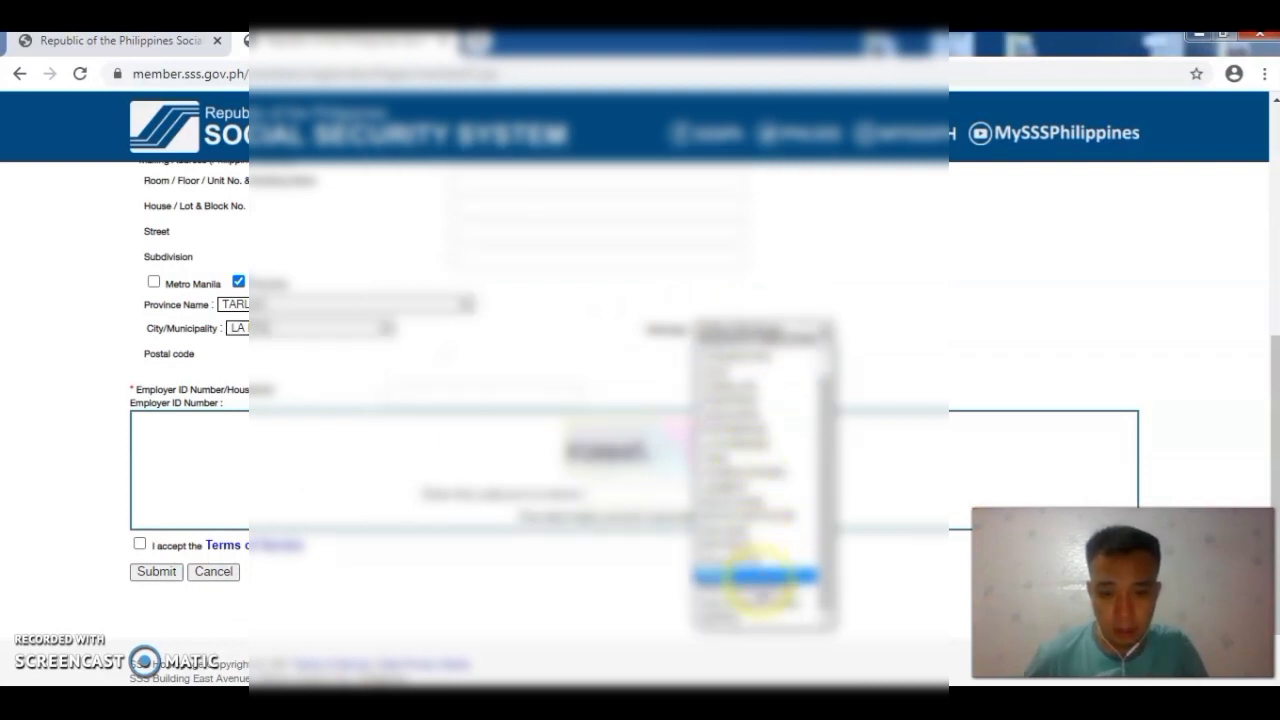
pyautogui.click(757, 576)
pyautogui.click(466, 396)
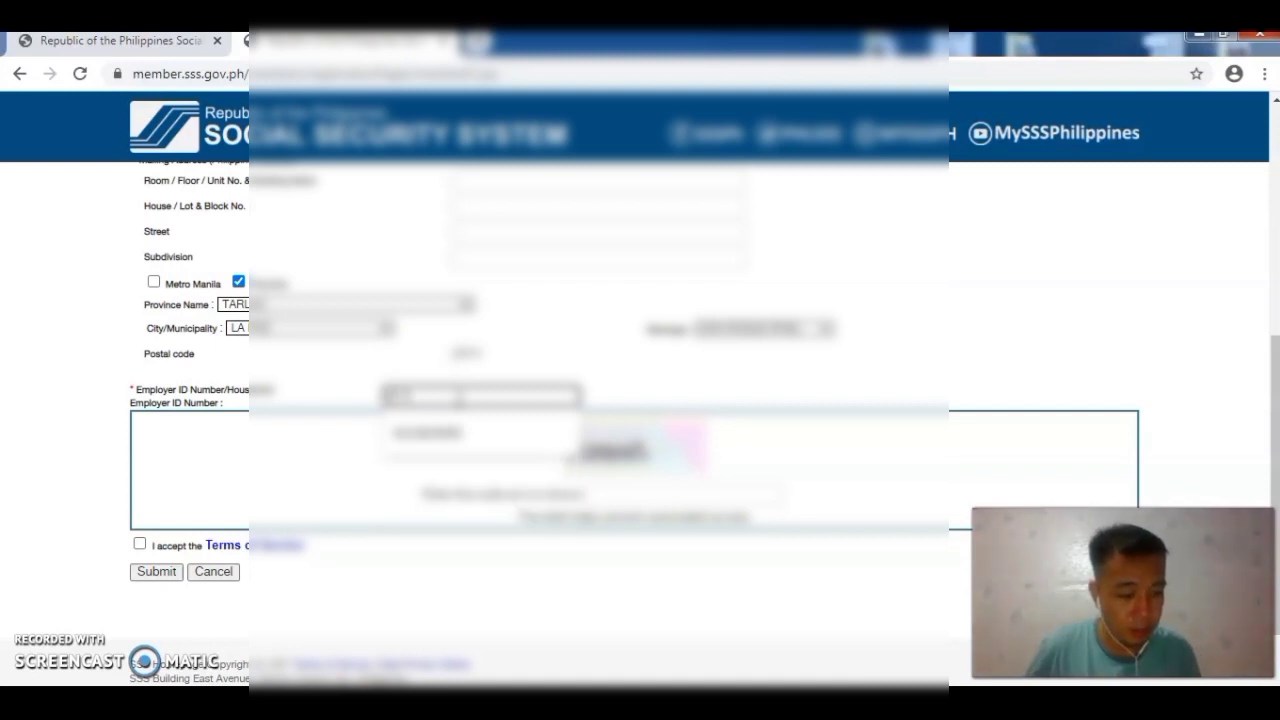
pyautogui.press('Return')
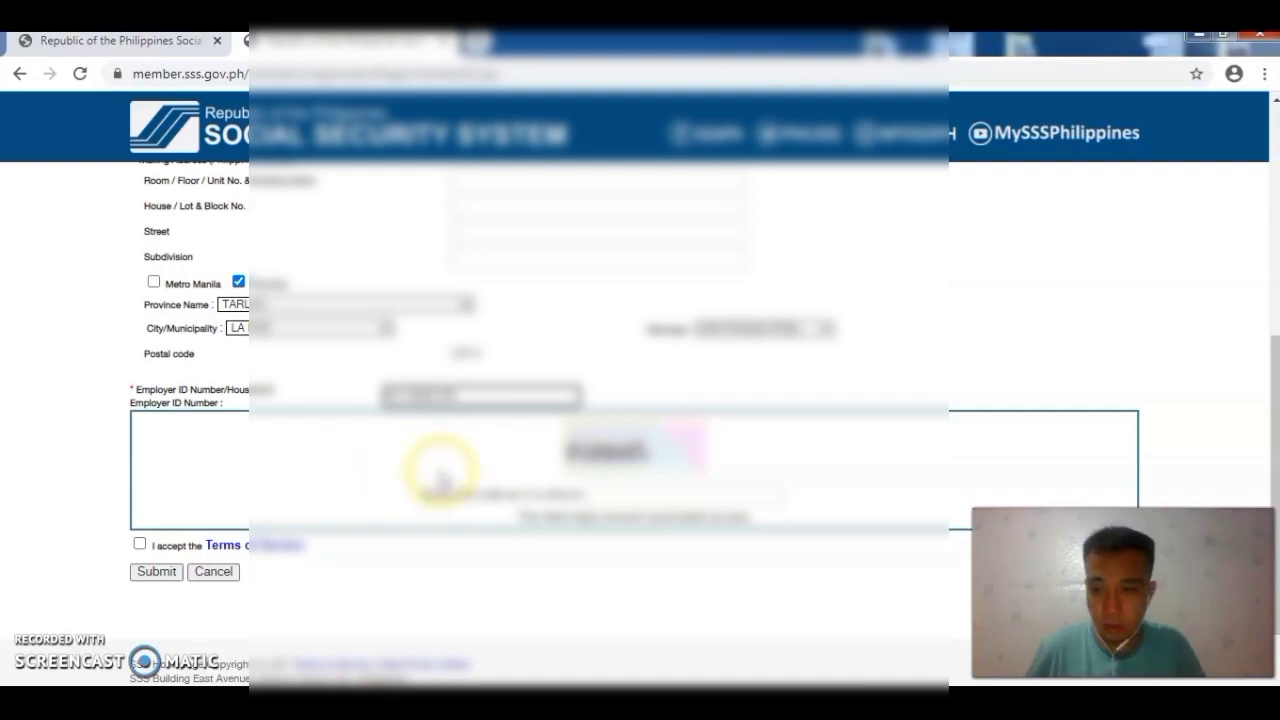
# Step: Enter the captcha code, accept the Terms of Service, and submit the registration, confirming the alert
pyautogui.click(607, 495)
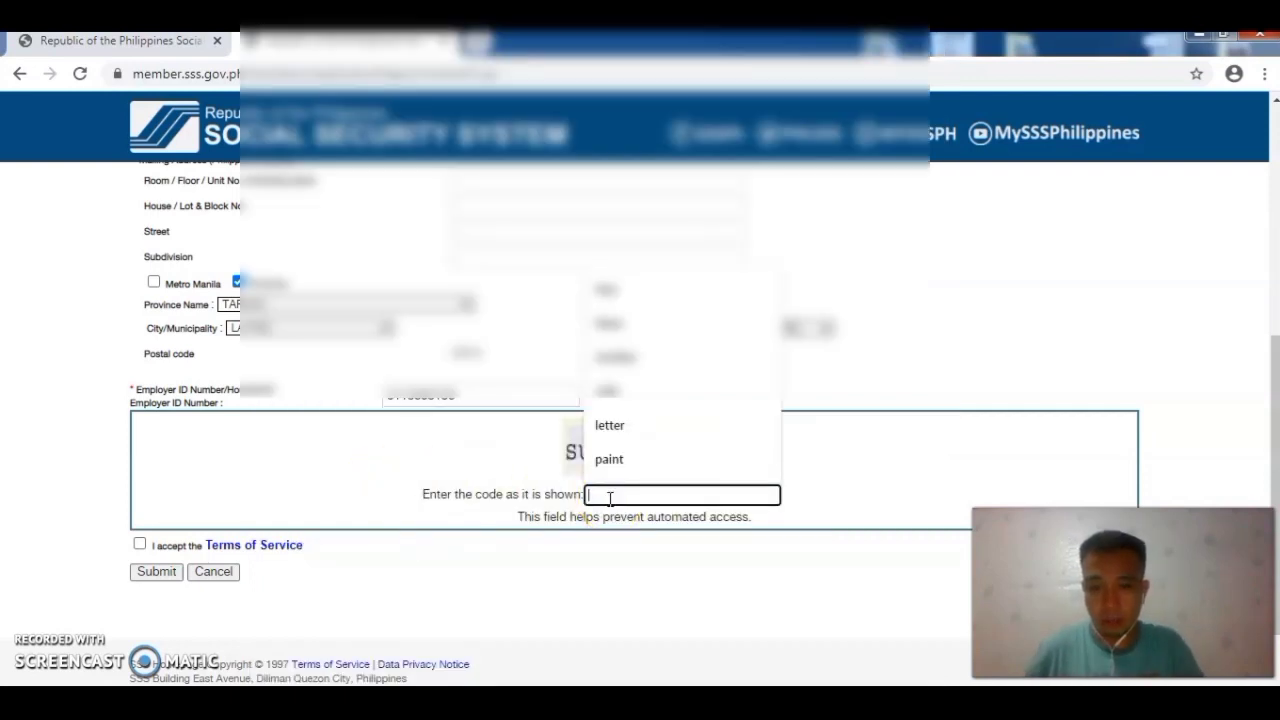
pyautogui.click(472, 478)
pyautogui.click(605, 492)
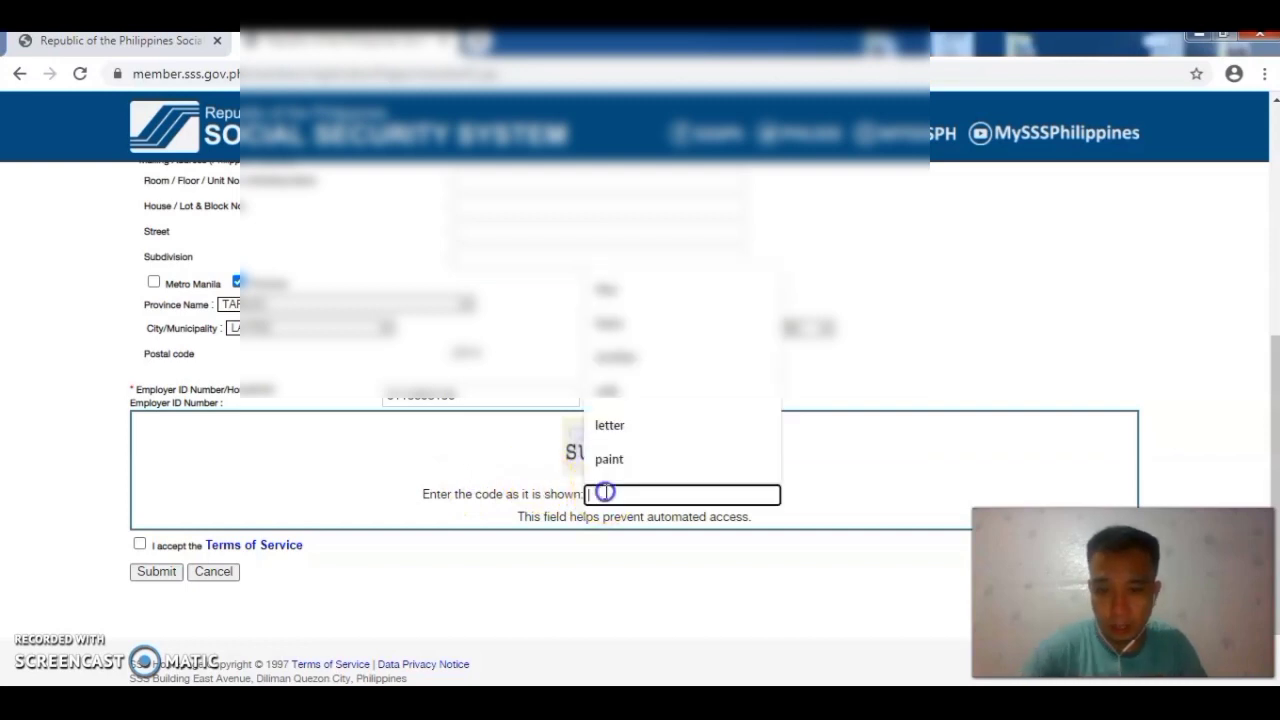
pyautogui.click(520, 466)
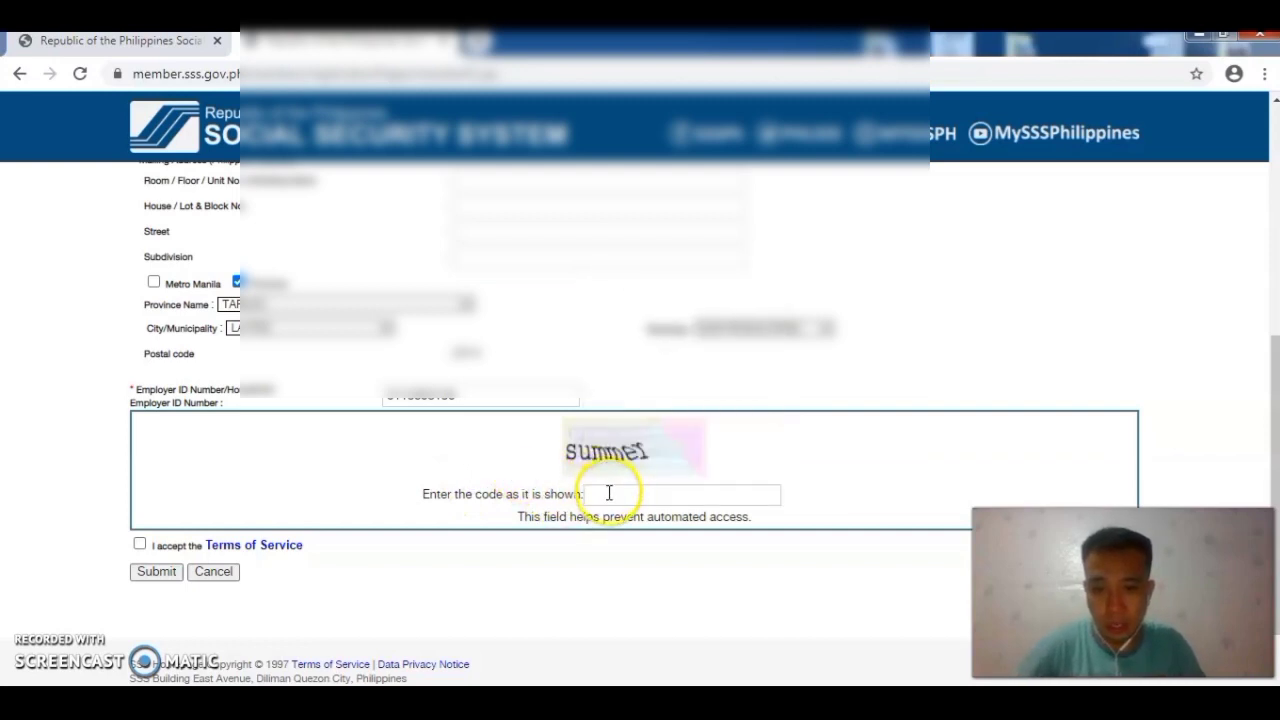
pyautogui.click(607, 493)
pyautogui.write('sum')
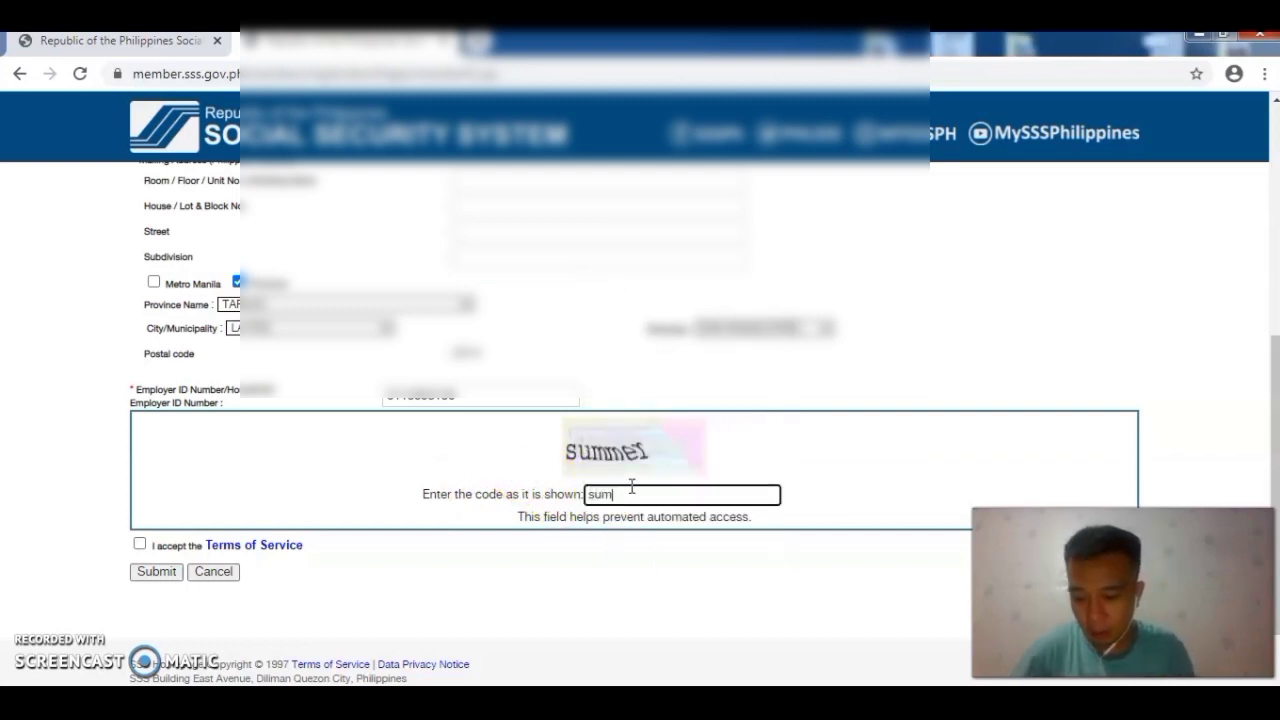
pyautogui.write('mer')
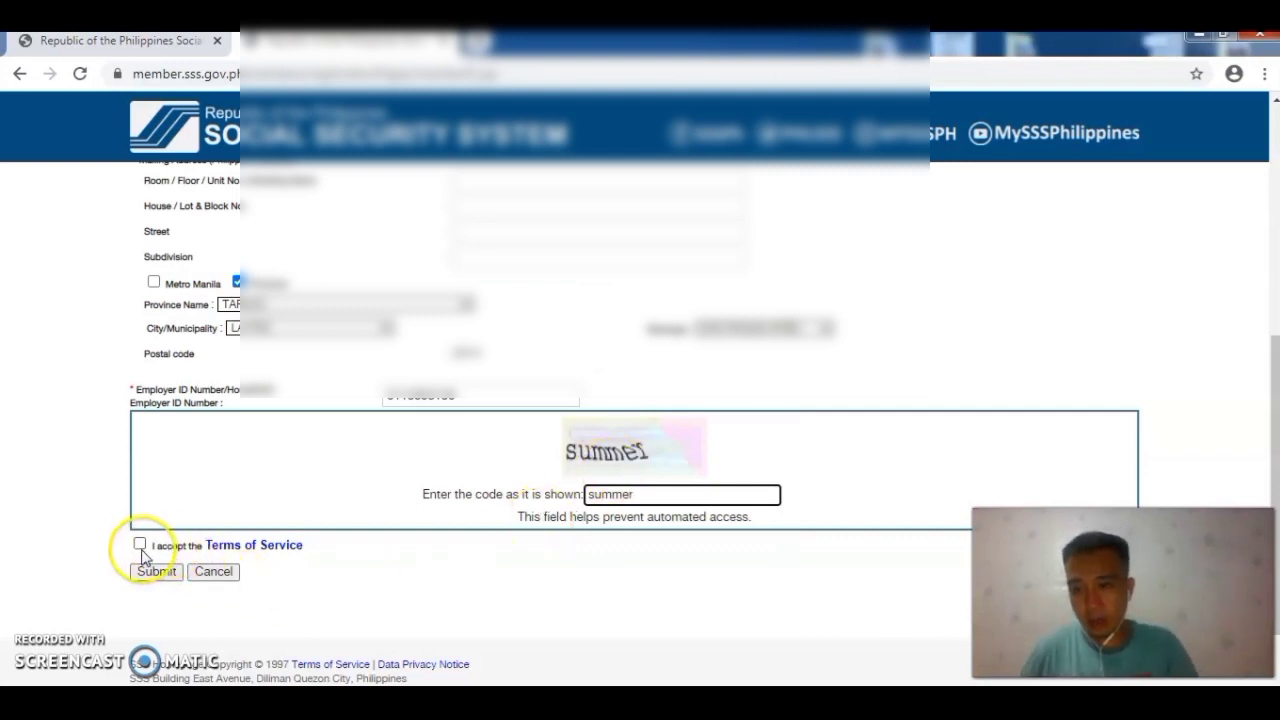
pyautogui.click(139, 543)
pyautogui.click(157, 571)
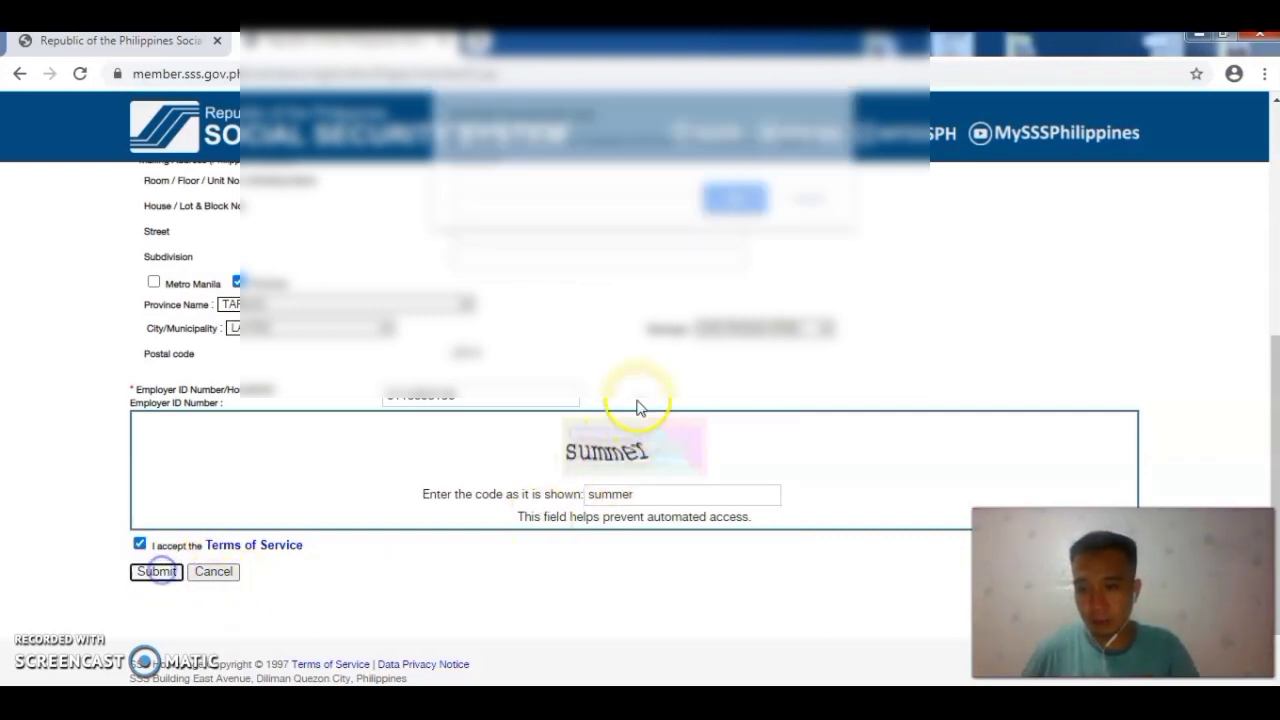
pyautogui.click(735, 196)
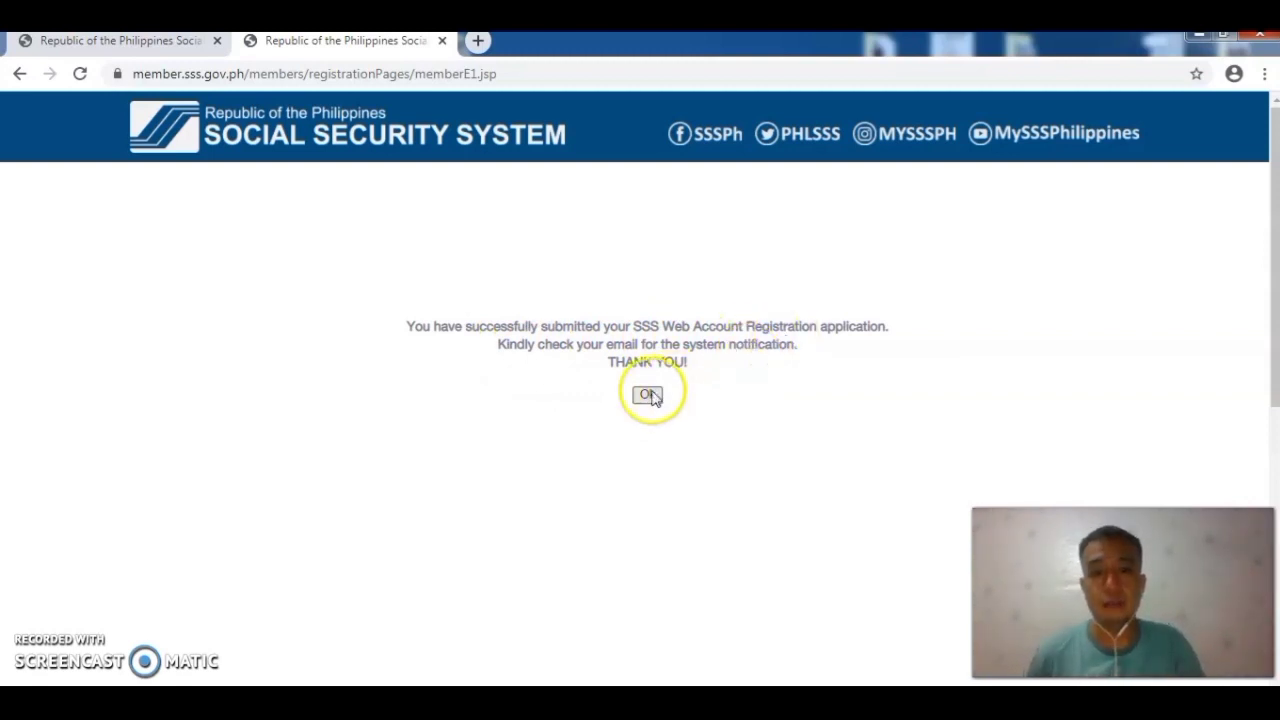
# Step: Open a new browser tab on the Google start page beside the confirmation page
pyautogui.click(478, 41)
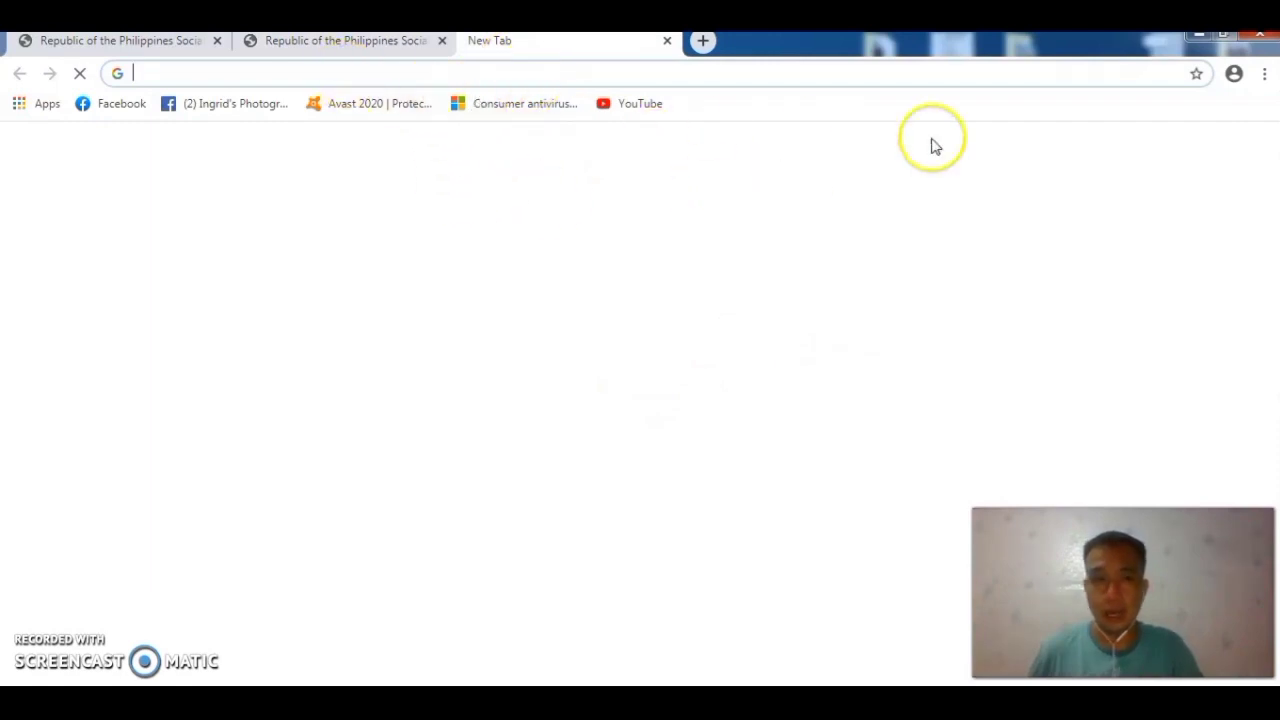
pyautogui.click(322, 48)
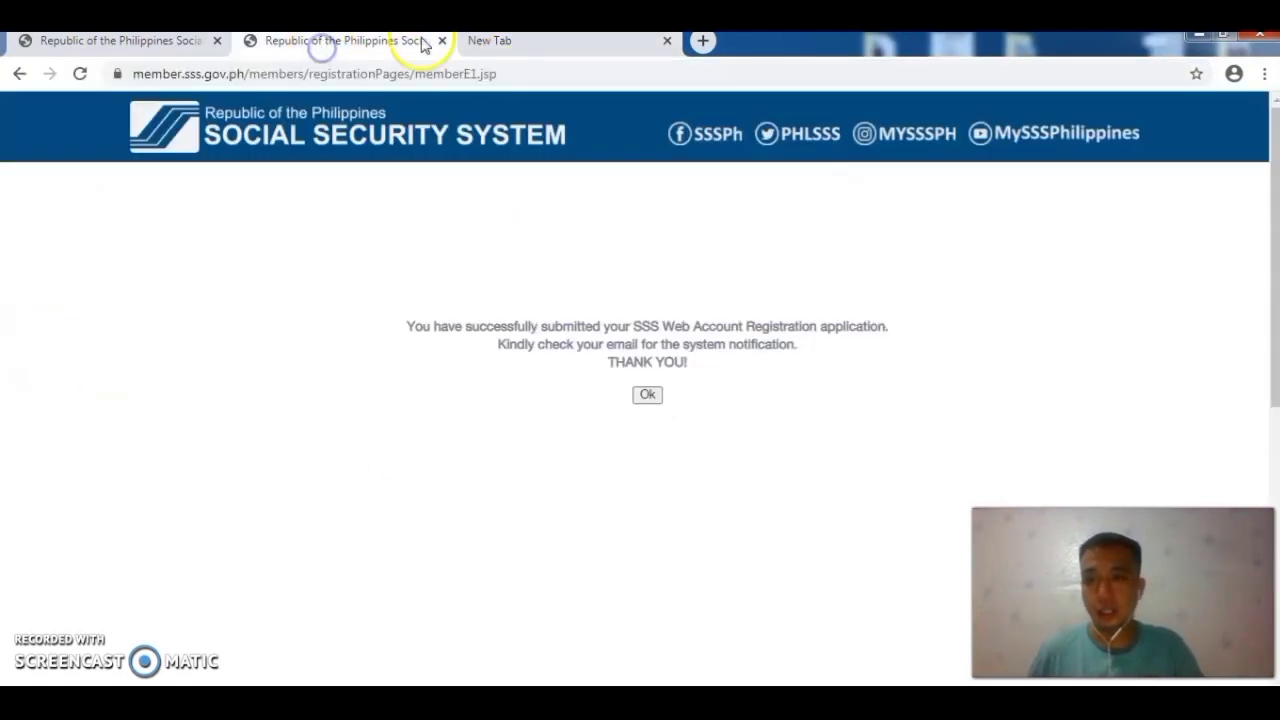
pyautogui.click(506, 42)
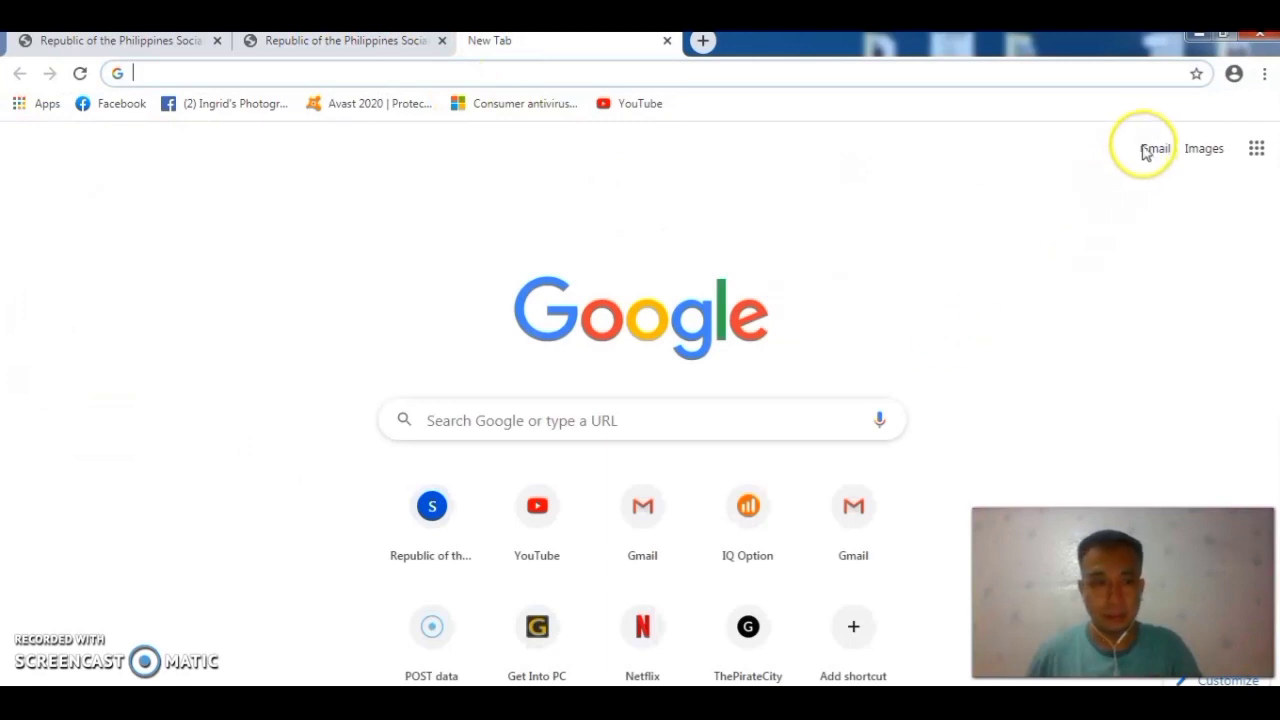
# Step: Go to Gmail from the Google start page and choose 'Mag-sign in'
pyautogui.click(1155, 150)
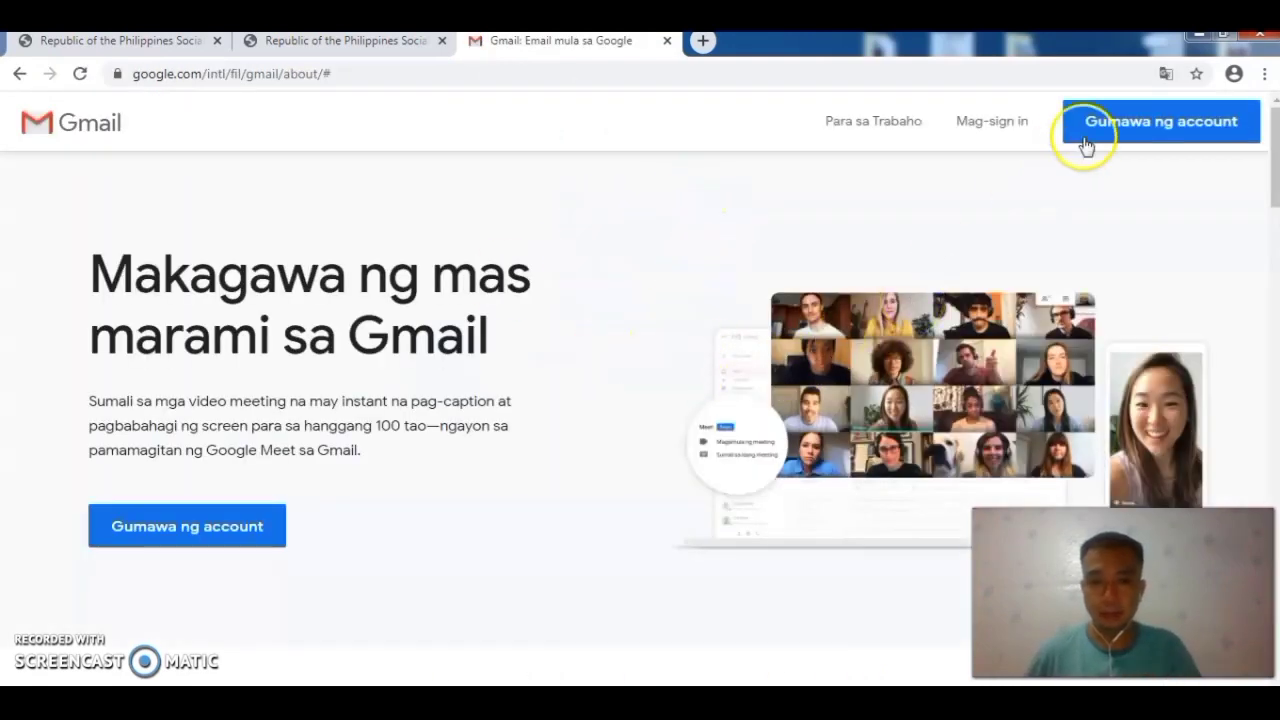
pyautogui.click(968, 122)
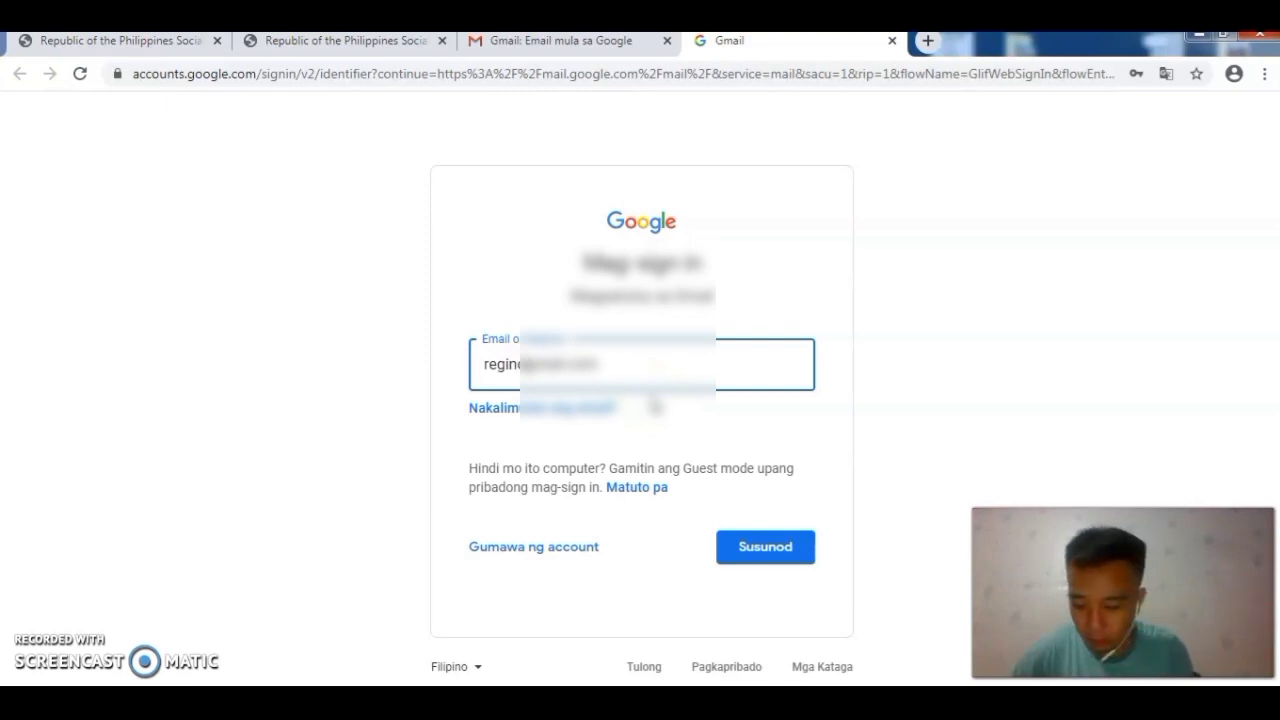
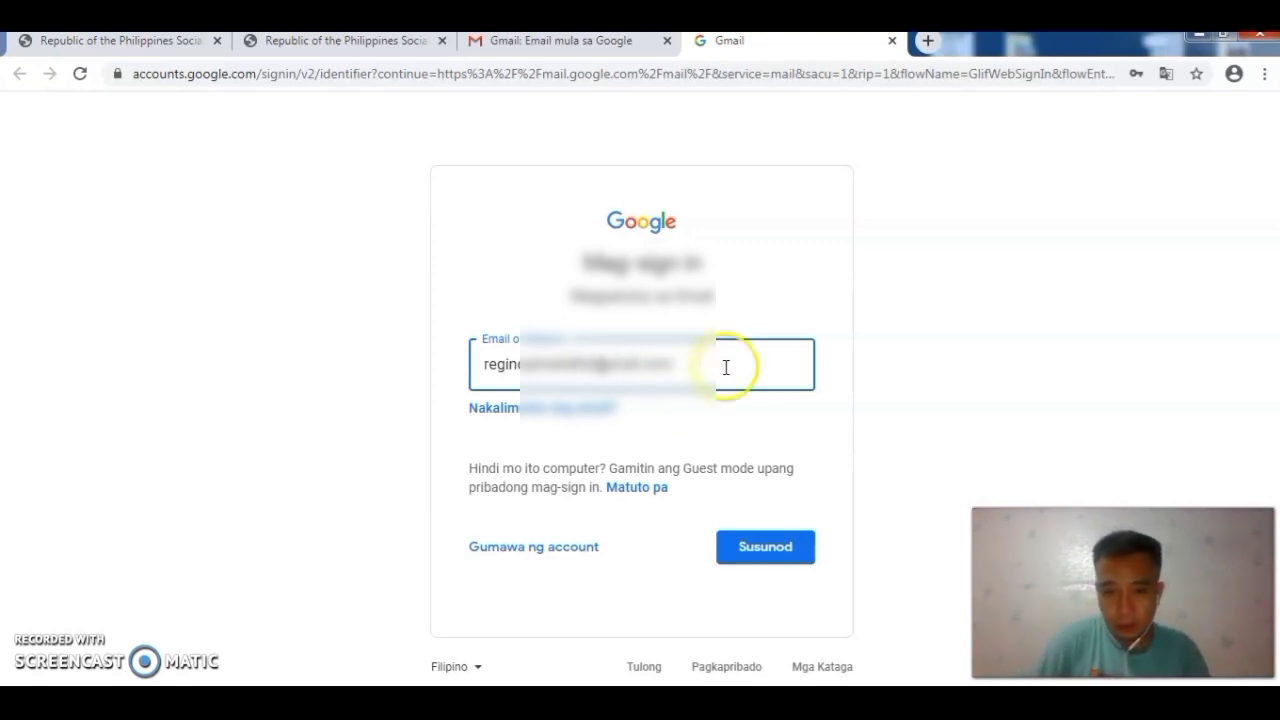
# Step: Sign in to Google with the account's email address, replacing the autofilled password with the account password
pyautogui.click(757, 535)
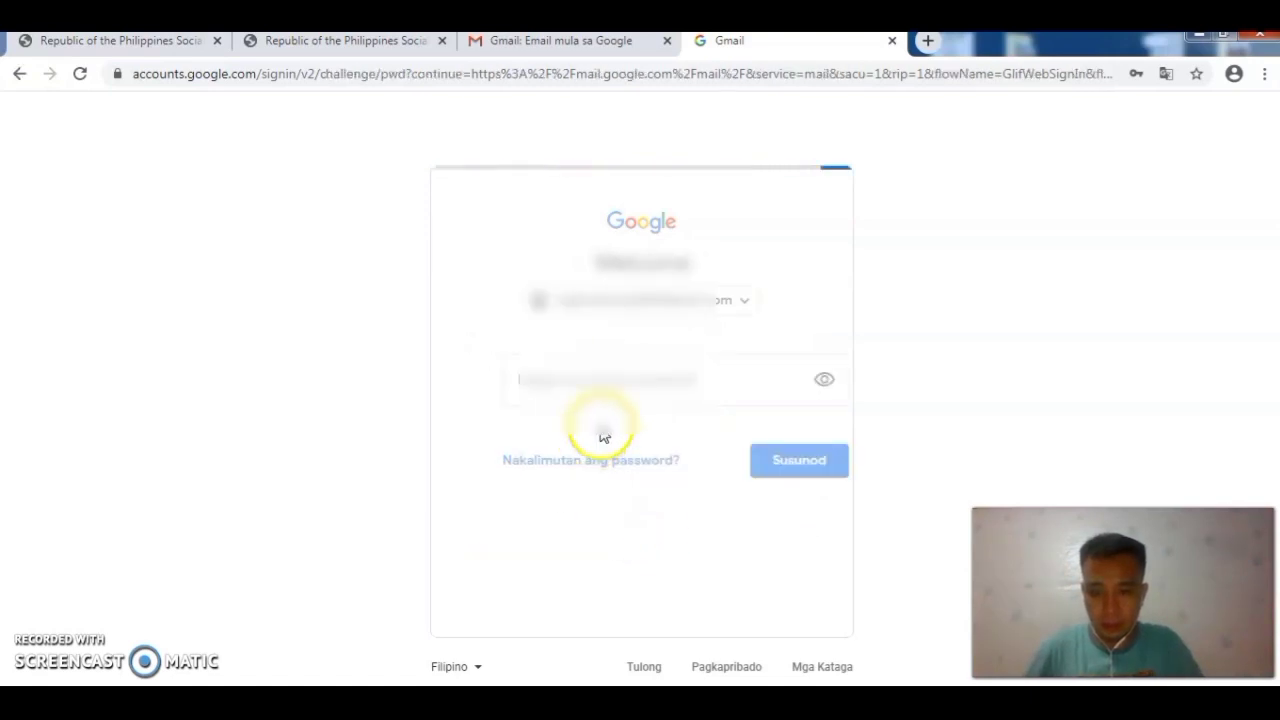
pyautogui.moveTo(586, 380); pyautogui.dragTo(362, 362)
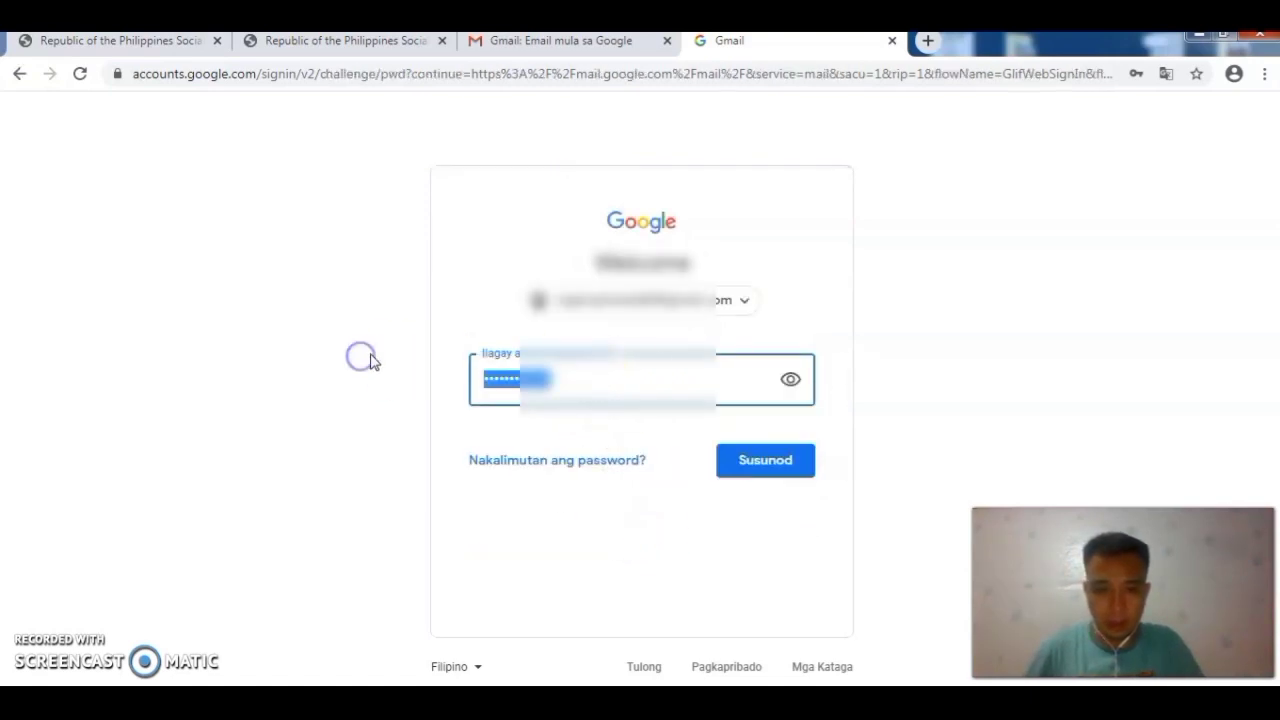
pyautogui.write('•')
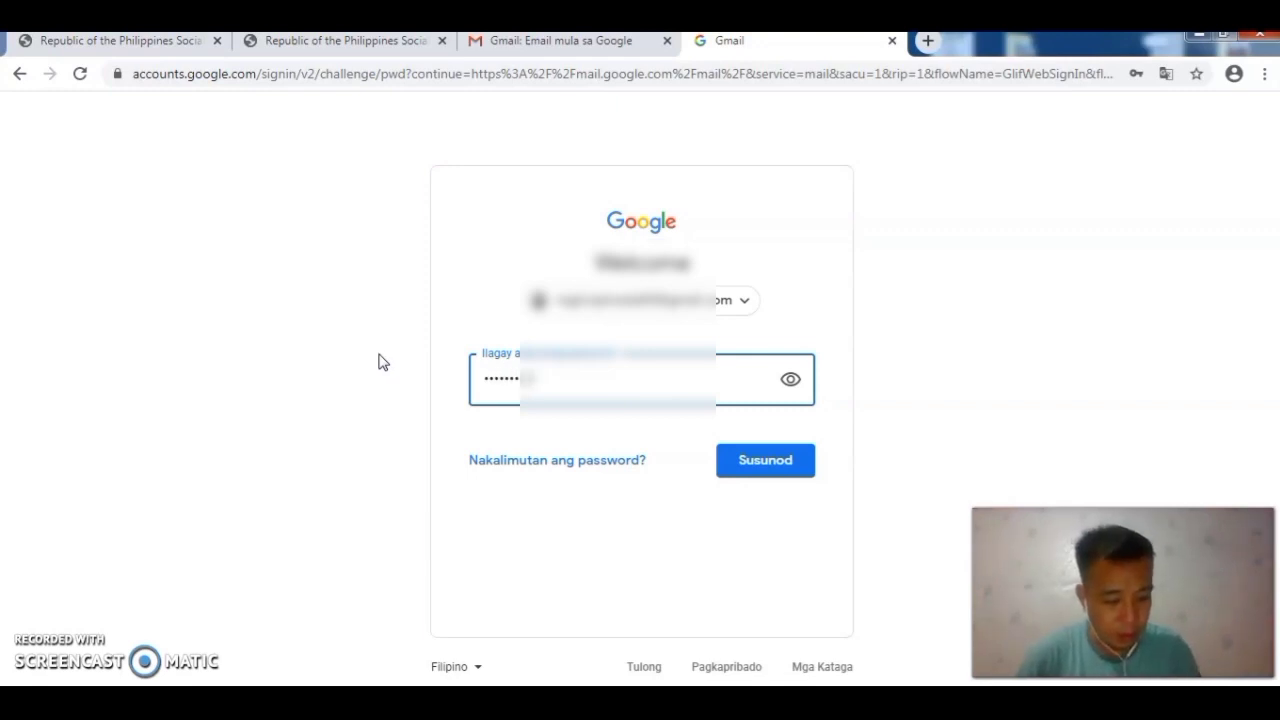
pyautogui.click(750, 465)
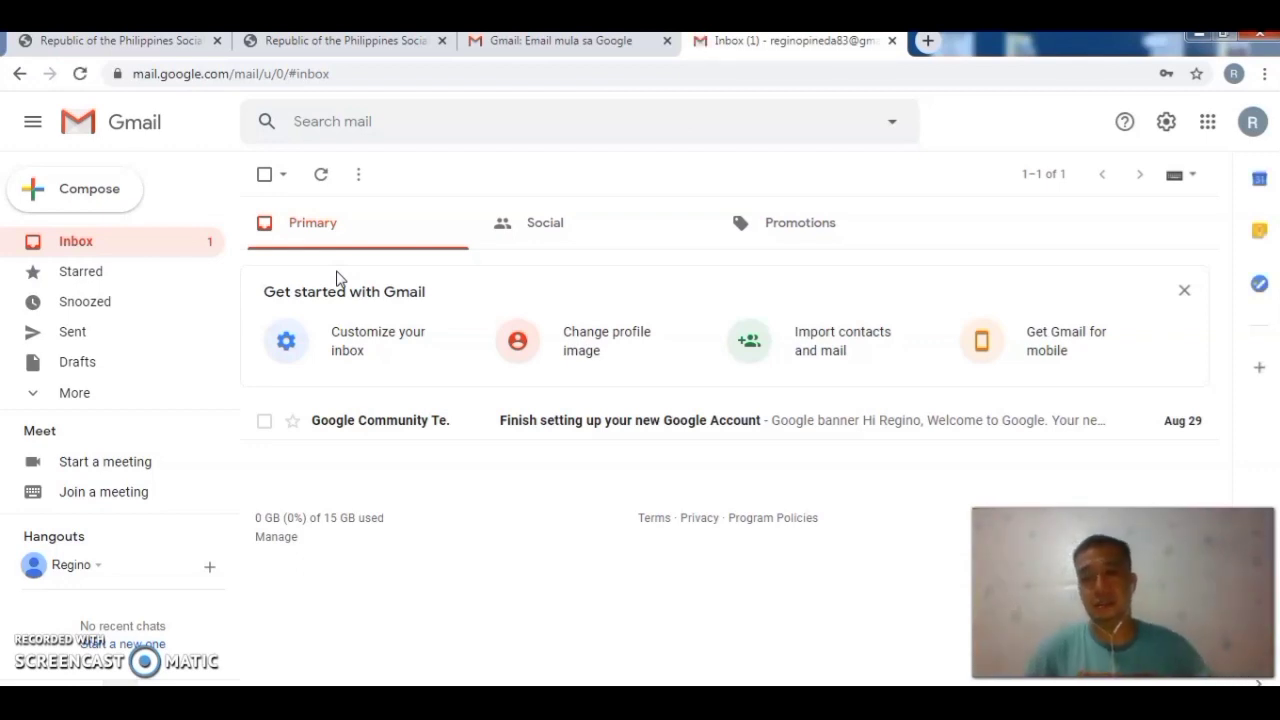
# Step: Refresh the inbox and open the new 'SSS Web Registration' email from notifications2
pyautogui.click(126, 251)
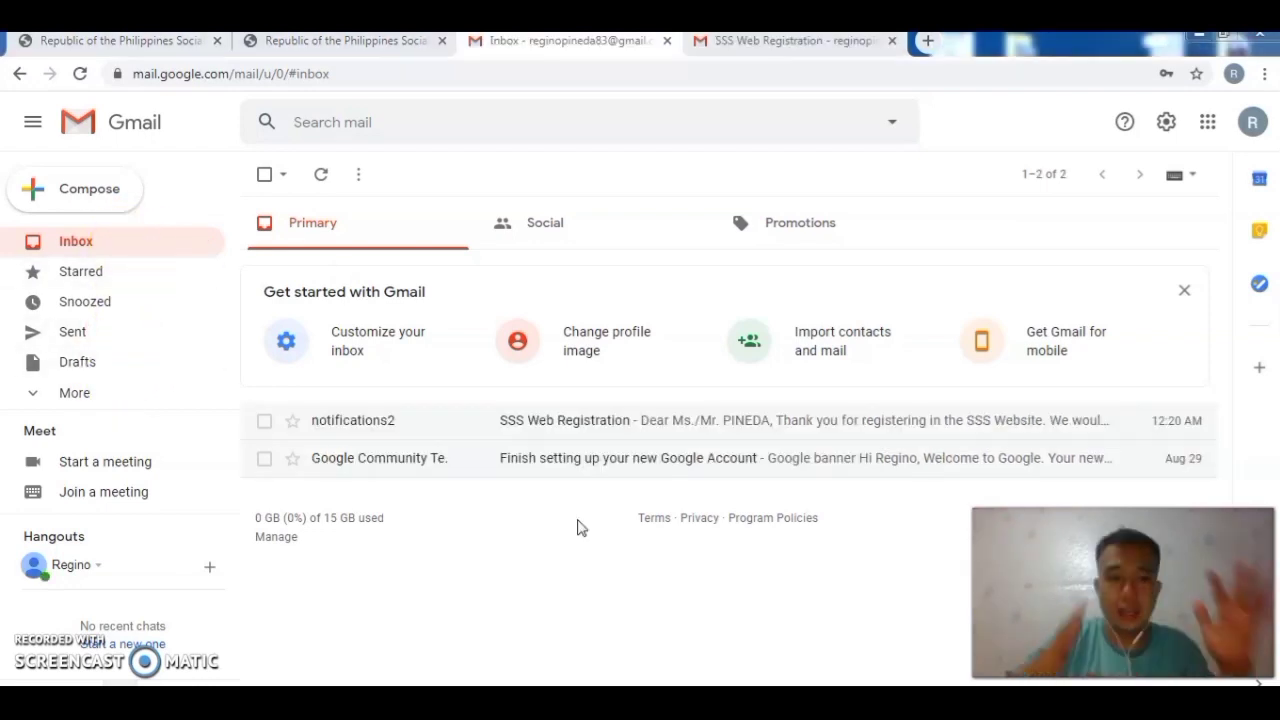
pyautogui.click(543, 432)
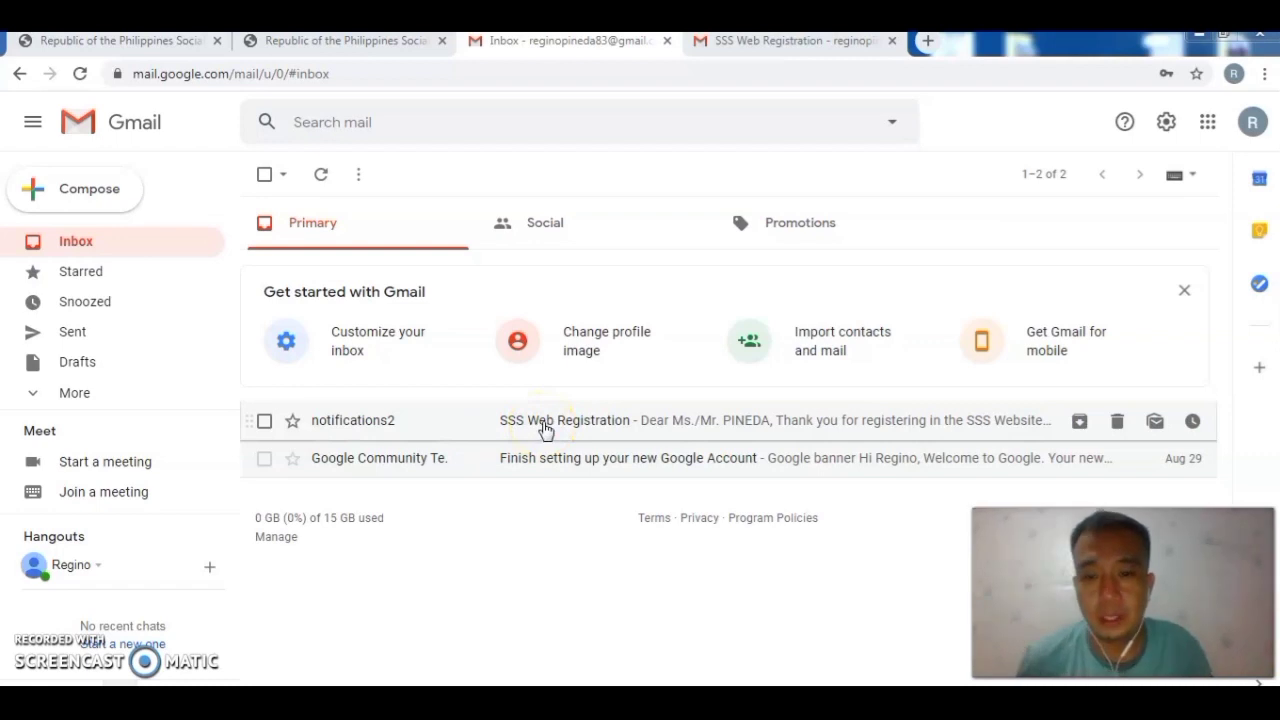
pyautogui.click(540, 420)
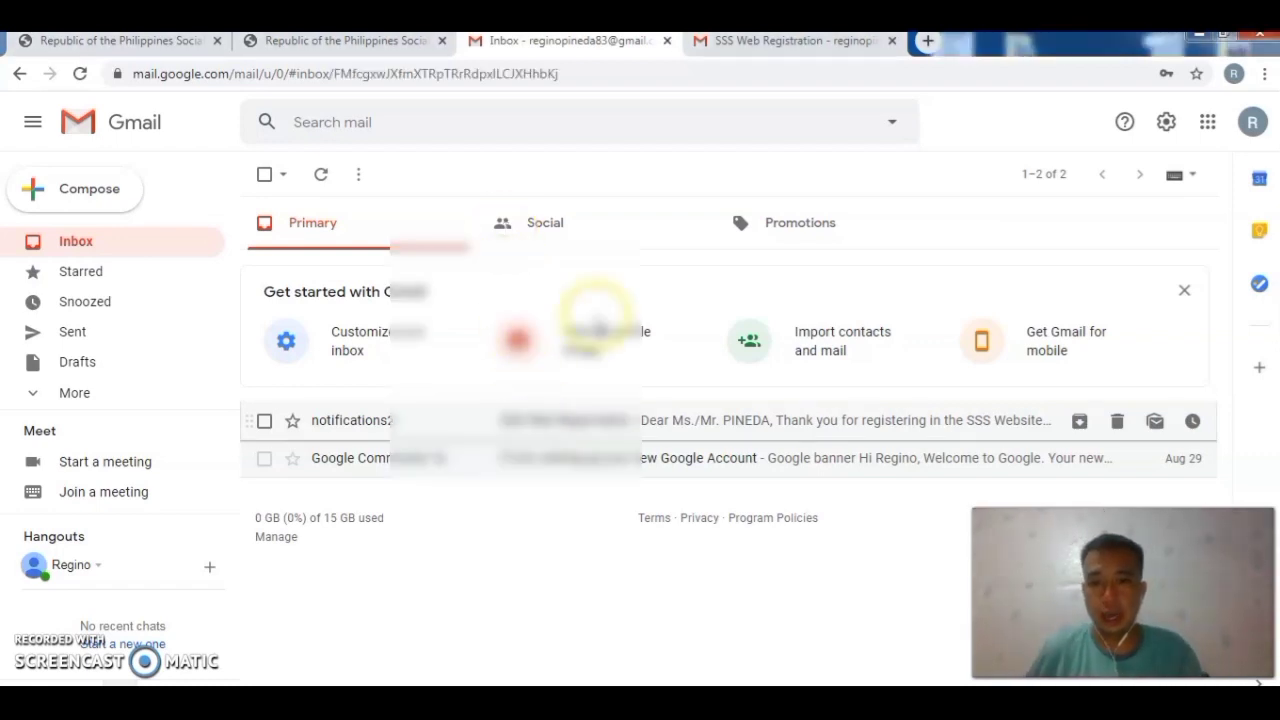